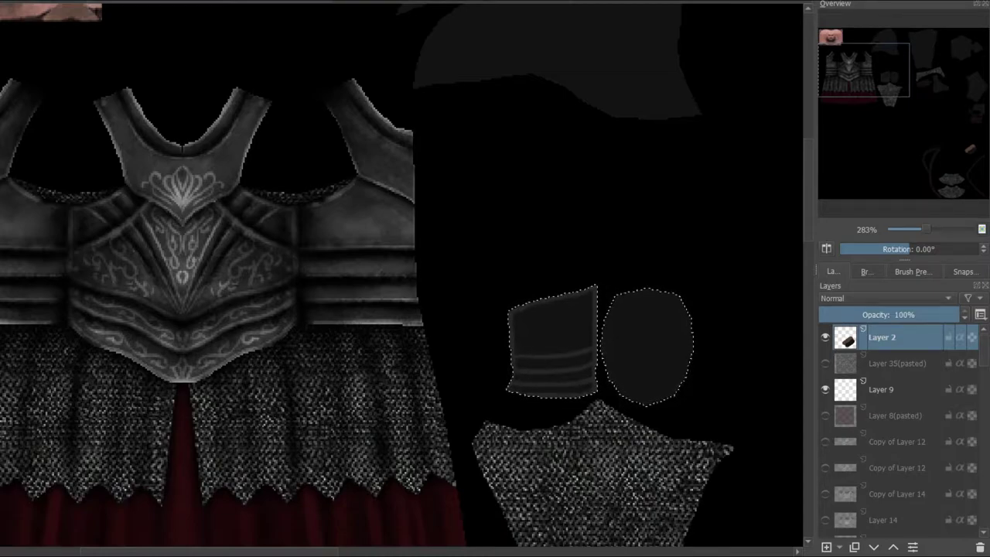
# Look over the armour pieces on the texture sheet with the dark red Layer 8(pasted) hidden
pyautogui.moveTo(869, 73); pyautogui.dragTo(886, 58)
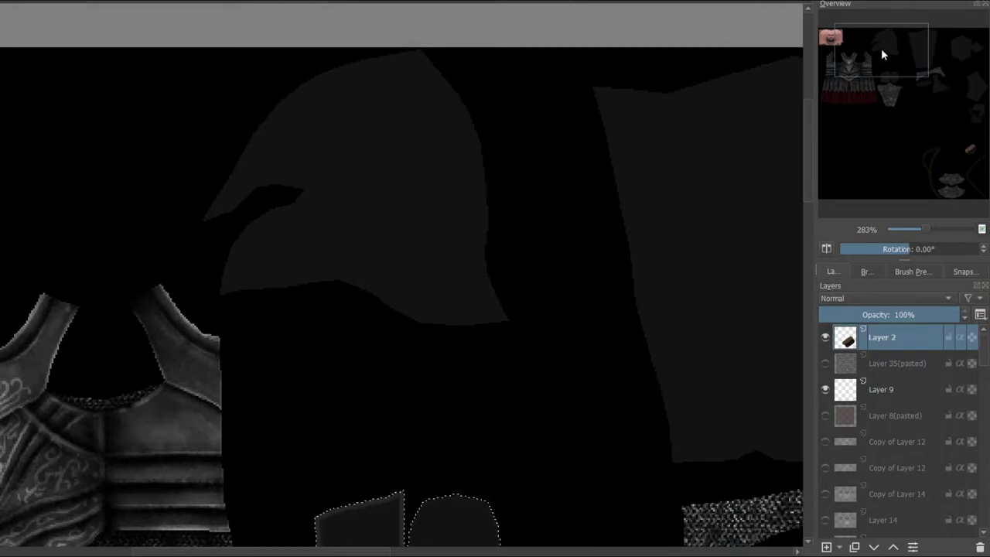
pyautogui.moveTo(881, 48); pyautogui.dragTo(918, 56)
pyautogui.moveTo(926, 229)
pyautogui.mouseDown()
pyautogui.moveTo(908, 230)
pyautogui.moveTo(928, 228)
pyautogui.mouseUp()
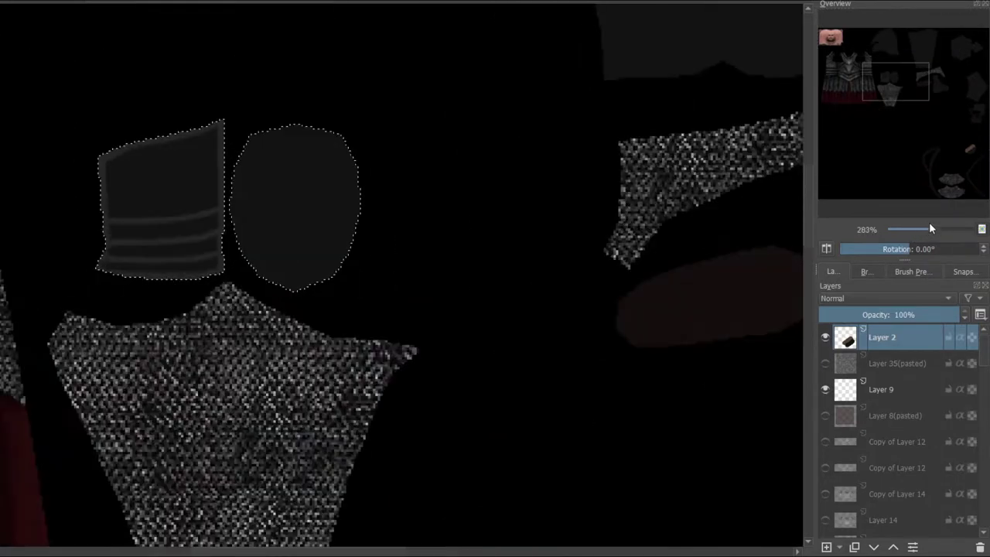
pyautogui.click(888, 78)
pyautogui.moveTo(887, 78)
pyautogui.mouseDown()
pyautogui.moveTo(848, 69)
pyautogui.moveTo(848, 87)
pyautogui.moveTo(874, 72)
pyautogui.mouseUp()
pyautogui.moveTo(928, 228); pyautogui.dragTo(918, 229)
pyautogui.moveTo(888, 84); pyautogui.dragTo(912, 79)
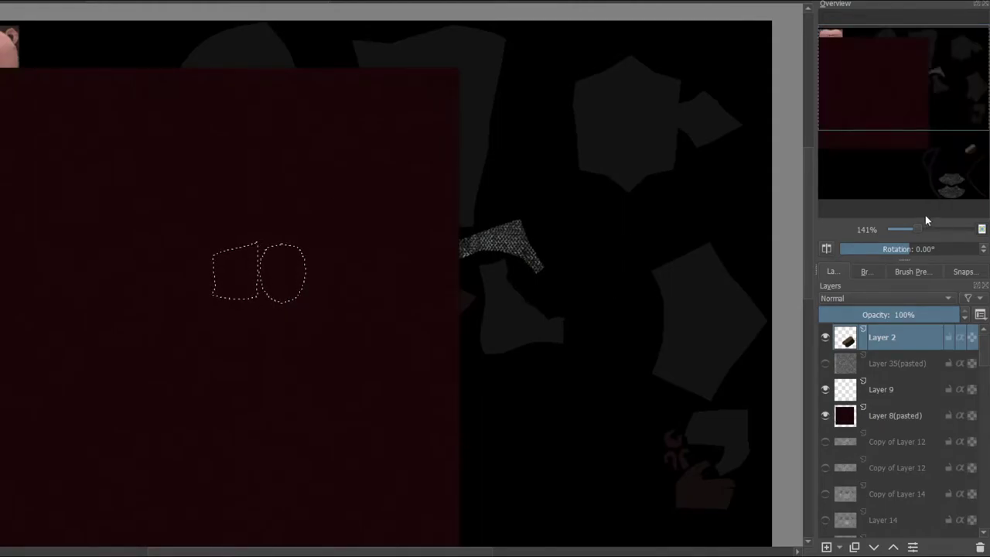
pyautogui.moveTo(932, 234)
pyautogui.mouseDown()
pyautogui.moveTo(948, 231)
pyautogui.moveTo(922, 232)
pyautogui.mouseUp()
pyautogui.click(825, 415)
pyautogui.moveTo(902, 96); pyautogui.dragTo(877, 110)
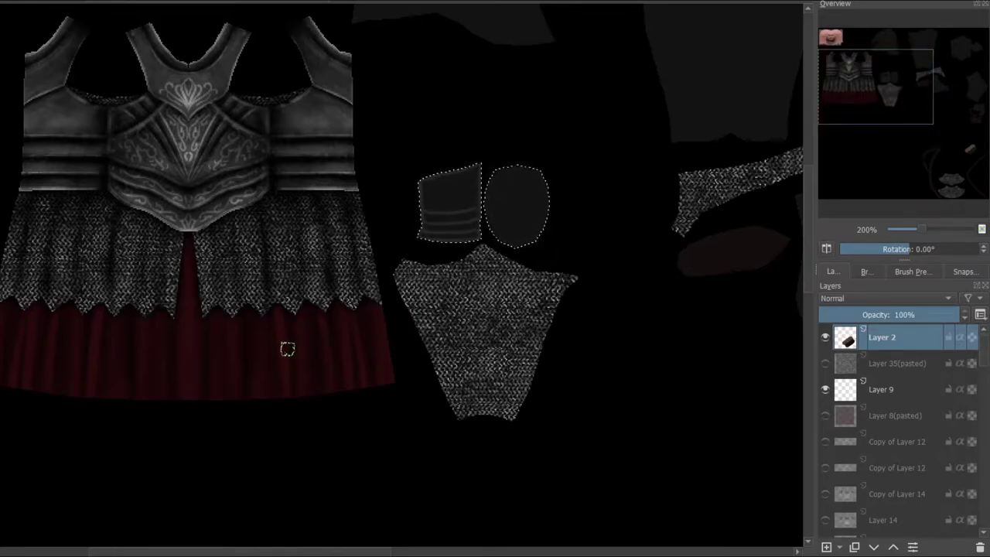
pyautogui.moveTo(868, 67); pyautogui.dragTo(881, 74)
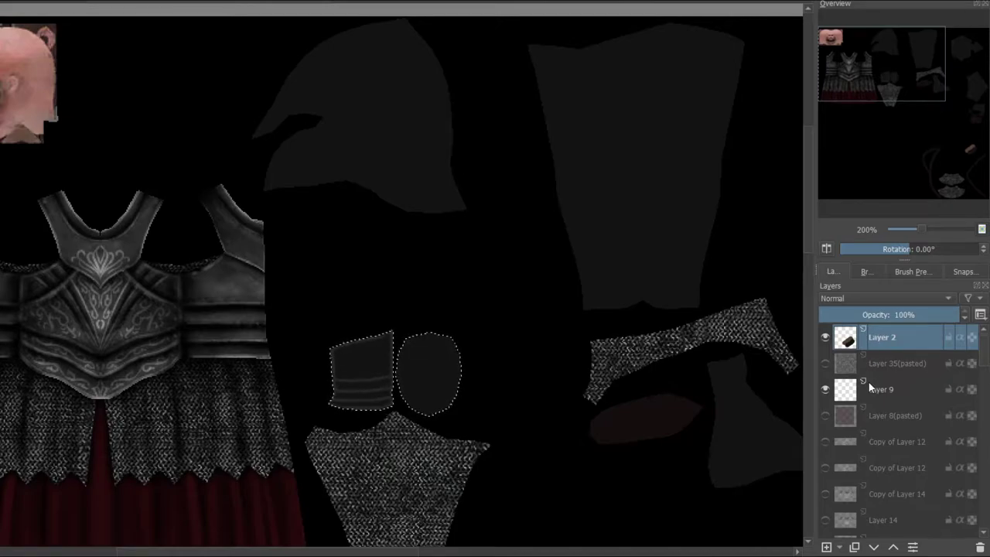
# Clear the current selection and select the flat helmet shape on Layer 3
pyautogui.hotkey('ctrl', 'shift', 'a')
pyautogui.moveTo(986, 364); pyautogui.dragTo(987, 479)
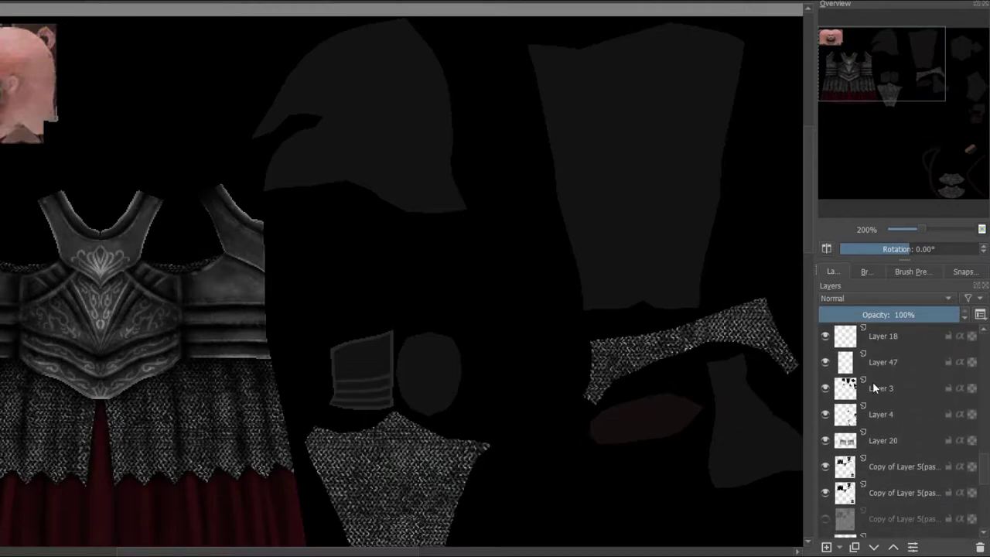
pyautogui.click(824, 388)
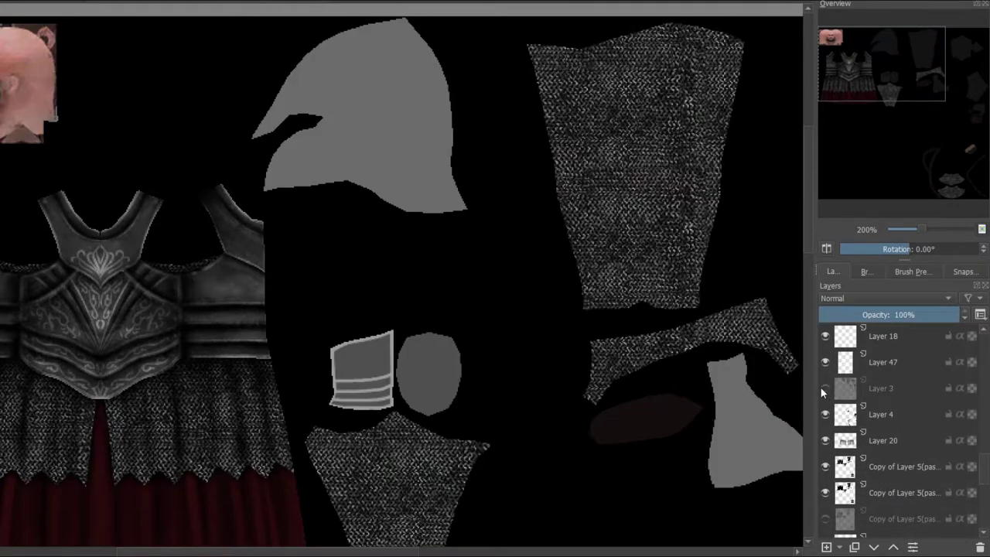
pyautogui.click(825, 388)
pyautogui.click(881, 391)
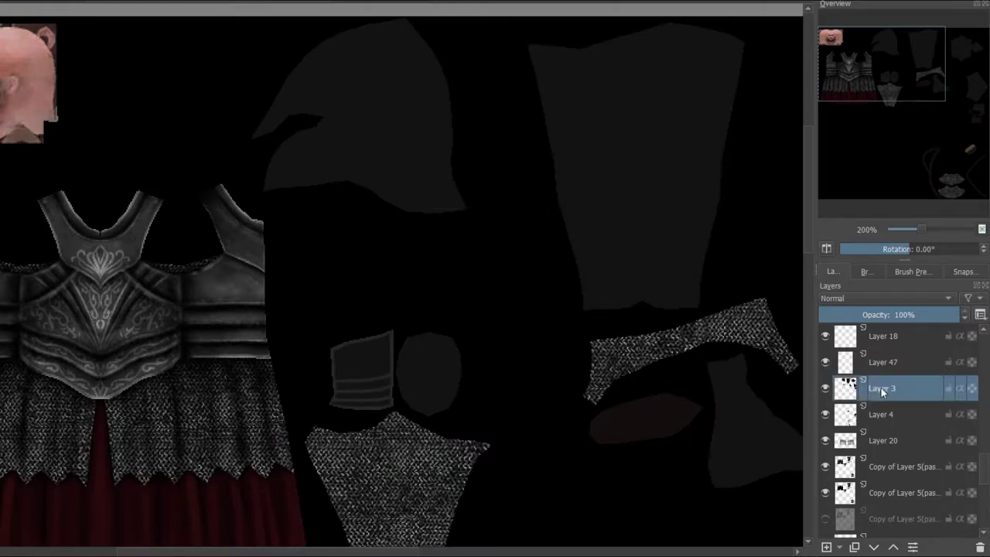
pyautogui.click(371, 147)
# Add a new layer in Overlay mode above Layer 3, duplicate it three times, and make the original Layer 50 active
pyautogui.moveTo(888, 68)
pyautogui.mouseDown()
pyautogui.moveTo(897, 65)
pyautogui.moveTo(881, 149)
pyautogui.moveTo(888, 58)
pyautogui.mouseUp()
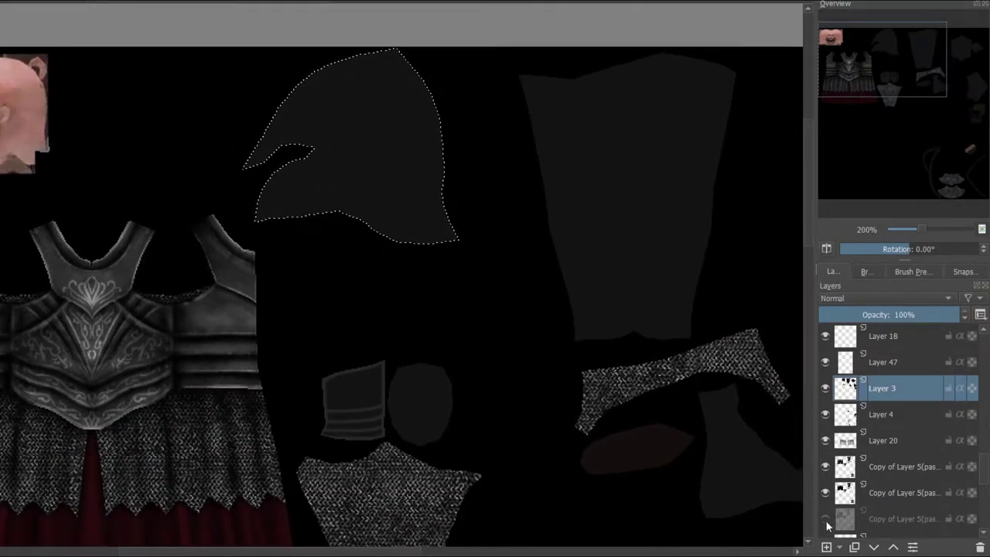
pyautogui.click(826, 546)
pyautogui.hotkey('alt', 'shift', 'o')
pyautogui.click(854, 547)
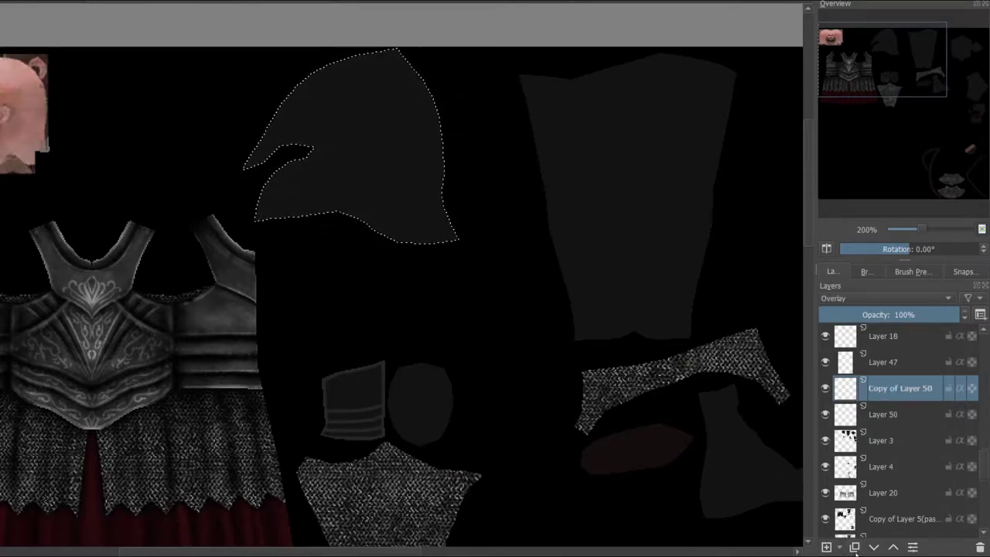
pyautogui.click(855, 546)
pyautogui.click(854, 547)
pyautogui.click(872, 467)
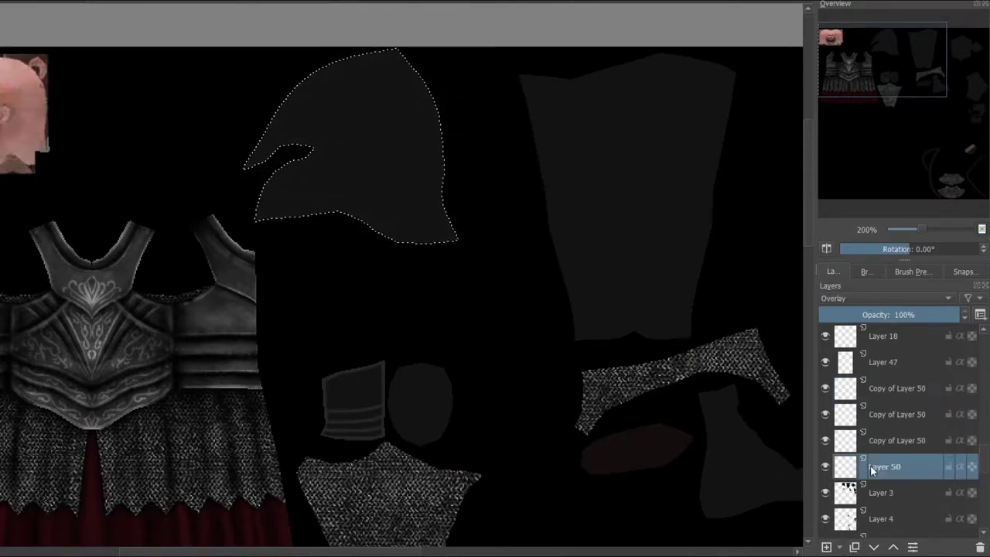
# With the Basic-5_Size_Opacity brush, paint a thin lighter rim along the helmet's eye opening, cheek edge and lower edge on Layer 50
pyautogui.click(906, 273)
pyautogui.click(880, 364)
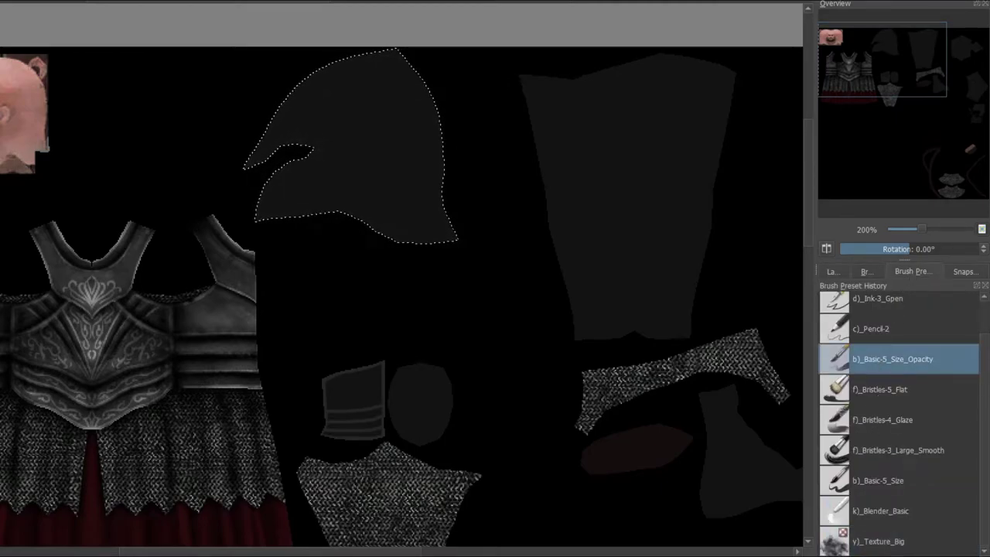
pyautogui.click(845, 271)
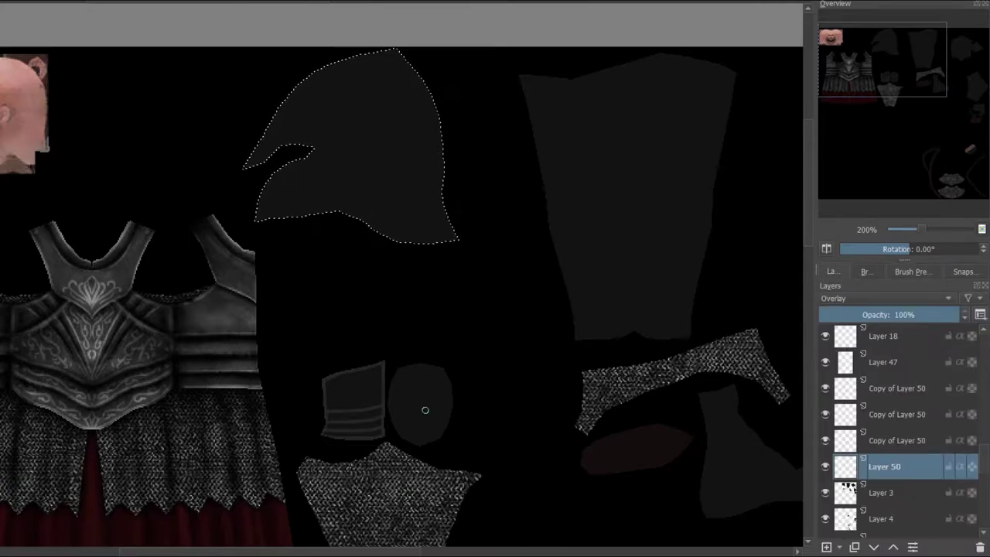
pyautogui.moveTo(922, 228); pyautogui.dragTo(928, 229)
pyautogui.moveTo(879, 48)
pyautogui.mouseDown()
pyautogui.moveTo(869, 44)
pyautogui.moveTo(876, 51)
pyautogui.mouseUp()
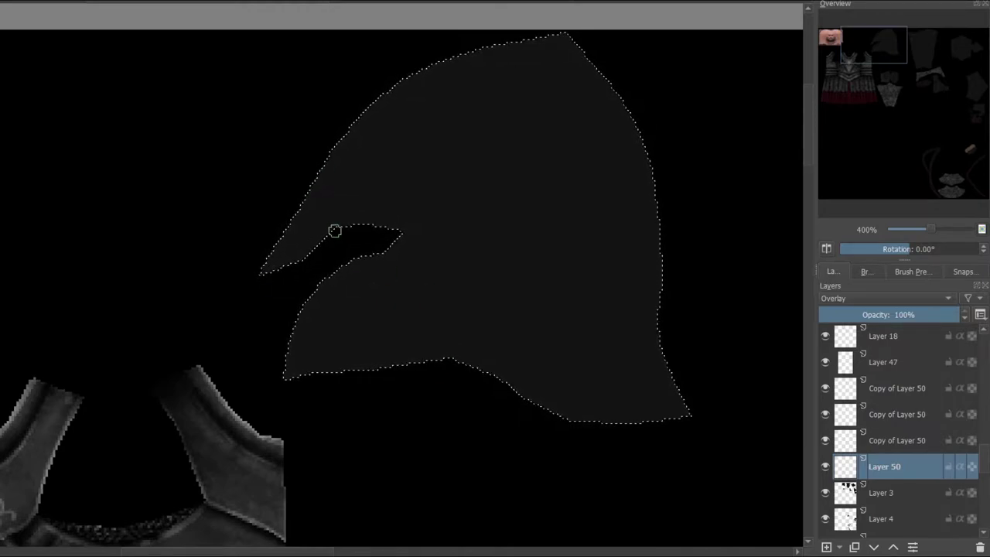
pyautogui.hotkey('ctrl', 'z')
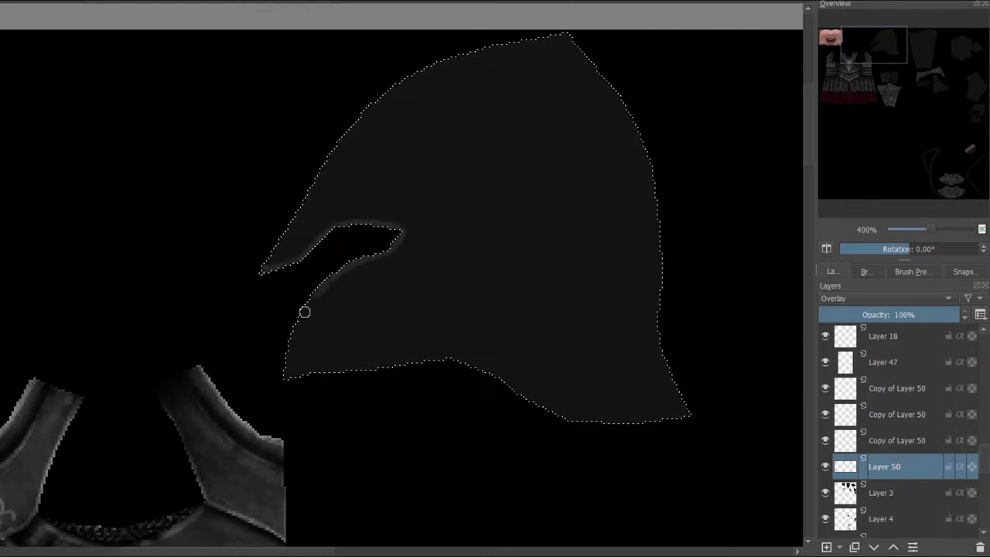
pyautogui.moveTo(305, 312); pyautogui.dragTo(286, 362)
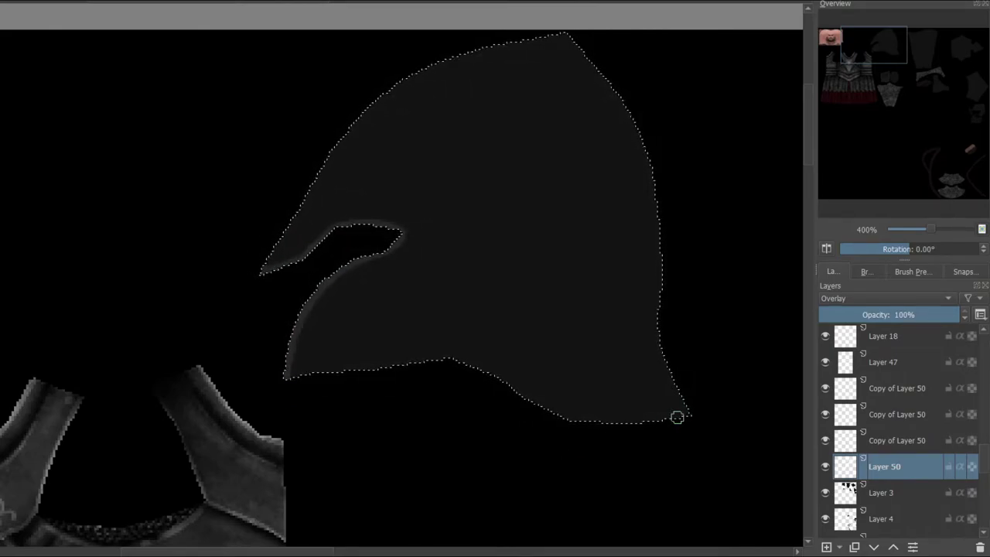
pyautogui.moveTo(690, 415); pyautogui.dragTo(632, 420)
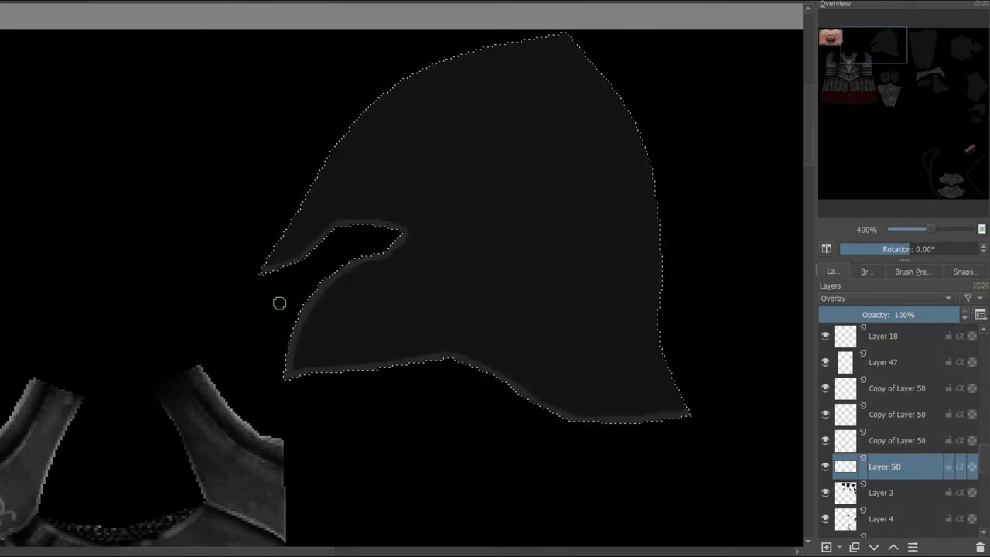
pyautogui.moveTo(885, 45); pyautogui.dragTo(886, 43)
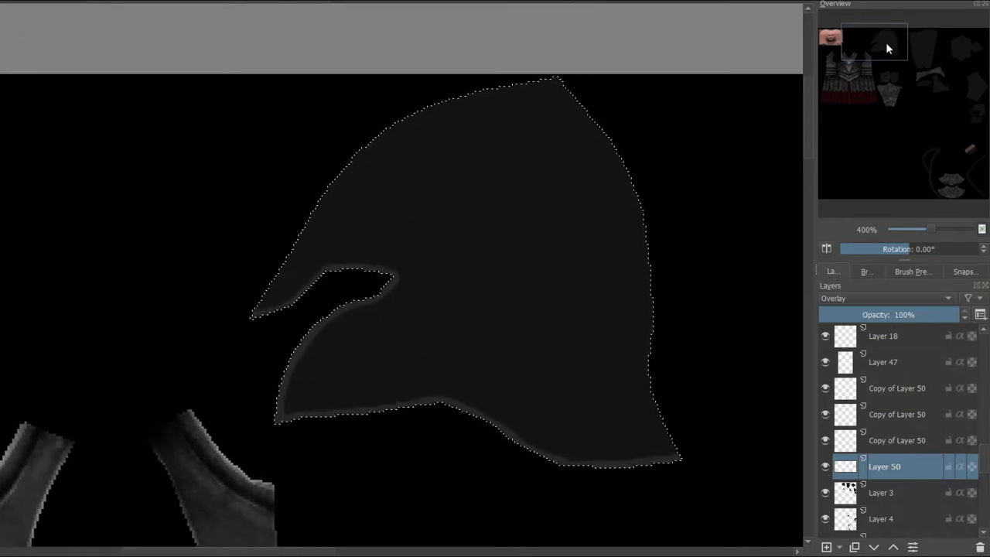
pyautogui.moveTo(647, 256); pyautogui.dragTo(437, 398)
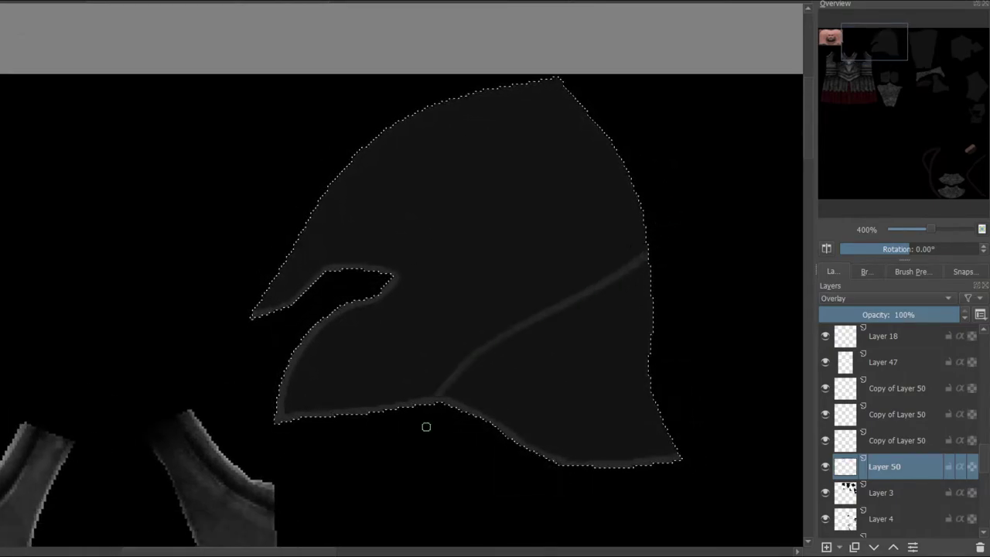
pyautogui.moveTo(651, 330); pyautogui.dragTo(468, 403)
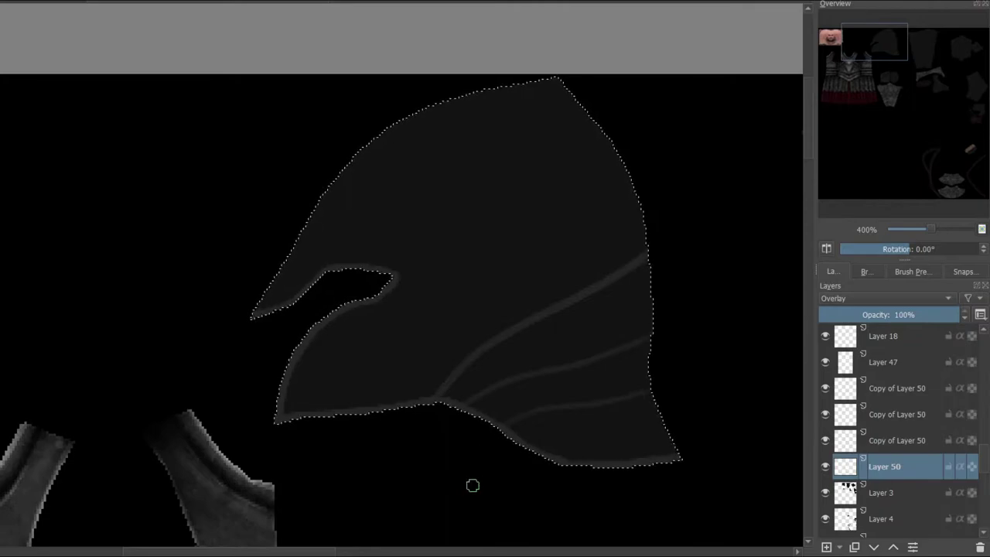
pyautogui.hotkey('ctrl', 'z')
pyautogui.hotkey('ctrl', 'z')
# Paint layered, feather-like curved lines on the front of the helmet above the eye opening
pyautogui.moveTo(855, 56); pyautogui.dragTo(853, 52)
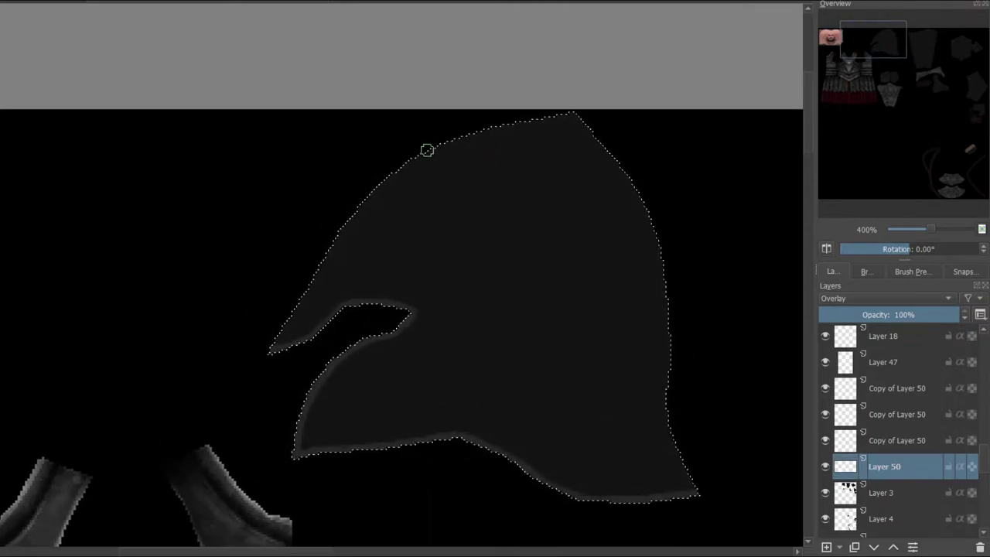
pyautogui.moveTo(426, 150)
pyautogui.mouseDown()
pyautogui.moveTo(397, 215)
pyautogui.moveTo(334, 252)
pyautogui.mouseUp()
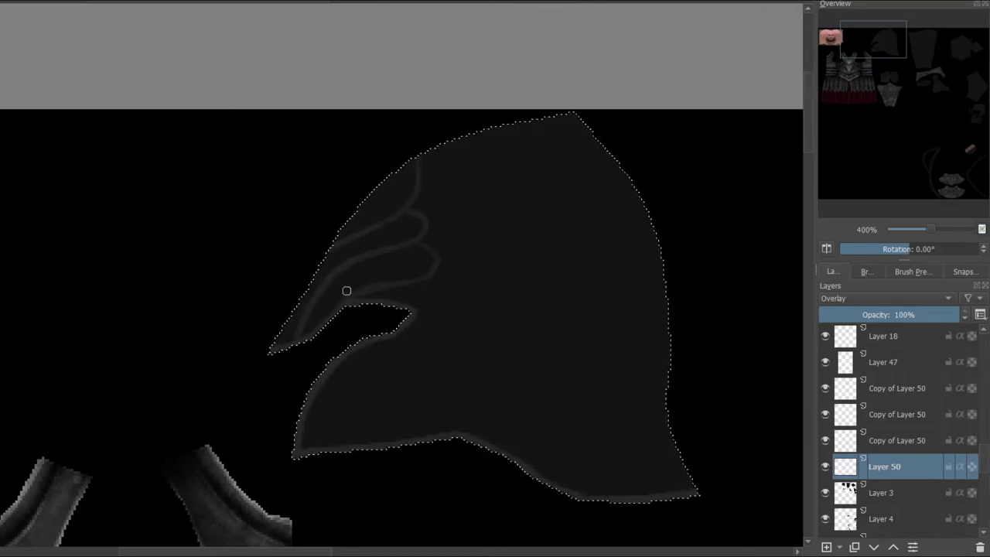
pyautogui.moveTo(878, 48); pyautogui.dragTo(882, 46)
pyautogui.moveTo(343, 286)
pyautogui.mouseDown()
pyautogui.moveTo(348, 302)
pyautogui.moveTo(335, 313)
pyautogui.mouseUp()
# Paint the uppermost curved band across the helmet's neck guard, from the lower edge to the back edge
pyautogui.moveTo(882, 38)
pyautogui.mouseDown()
pyautogui.moveTo(857, 72)
pyautogui.moveTo(863, 68)
pyautogui.mouseUp()
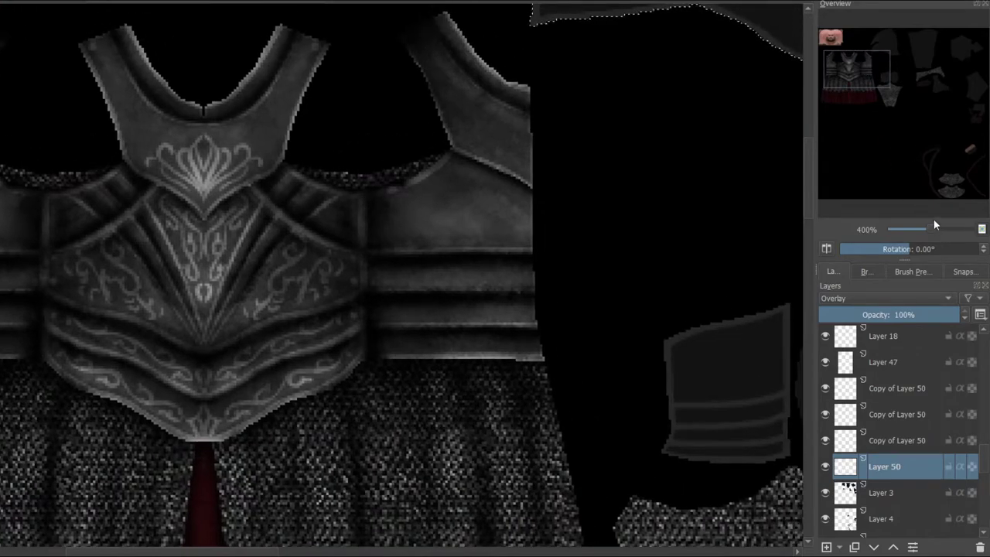
pyautogui.moveTo(932, 229); pyautogui.dragTo(929, 230)
pyautogui.moveTo(876, 74); pyautogui.dragTo(886, 58)
pyautogui.moveTo(927, 230); pyautogui.dragTo(934, 229)
pyautogui.moveTo(883, 48)
pyautogui.mouseDown()
pyautogui.moveTo(893, 41)
pyautogui.moveTo(880, 44)
pyautogui.mouseUp()
pyautogui.moveTo(424, 386); pyautogui.dragTo(709, 290)
# Paint two more evenly spaced curved bands below the first one on the neck guard
pyautogui.moveTo(487, 412); pyautogui.dragTo(706, 344)
pyautogui.hotkey('ctrl', 'z')
pyautogui.moveTo(464, 404)
pyautogui.mouseDown()
pyautogui.moveTo(532, 380)
pyautogui.moveTo(711, 347)
pyautogui.mouseUp()
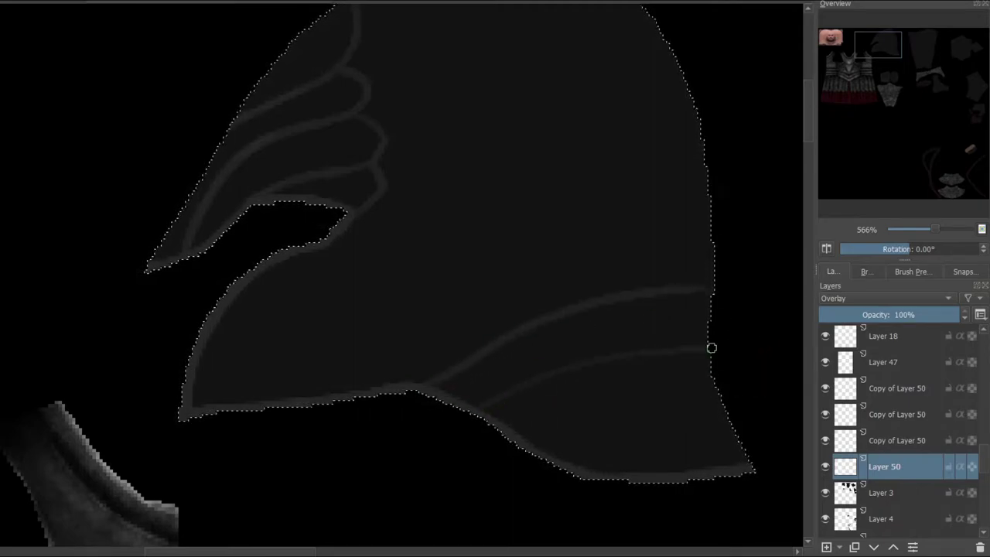
pyautogui.moveTo(713, 387)
pyautogui.mouseDown()
pyautogui.moveTo(656, 393)
pyautogui.moveTo(509, 443)
pyautogui.mouseUp()
pyautogui.hotkey('ctrl', 'z')
pyautogui.hotkey('ctrl', 'z')
pyautogui.moveTo(718, 326)
pyautogui.mouseDown()
pyautogui.moveTo(481, 412)
pyautogui.moveTo(616, 353)
pyautogui.moveTo(484, 416)
pyautogui.mouseUp()
pyautogui.hotkey('ctrl', 'z')
pyautogui.moveTo(730, 378); pyautogui.dragTo(538, 447)
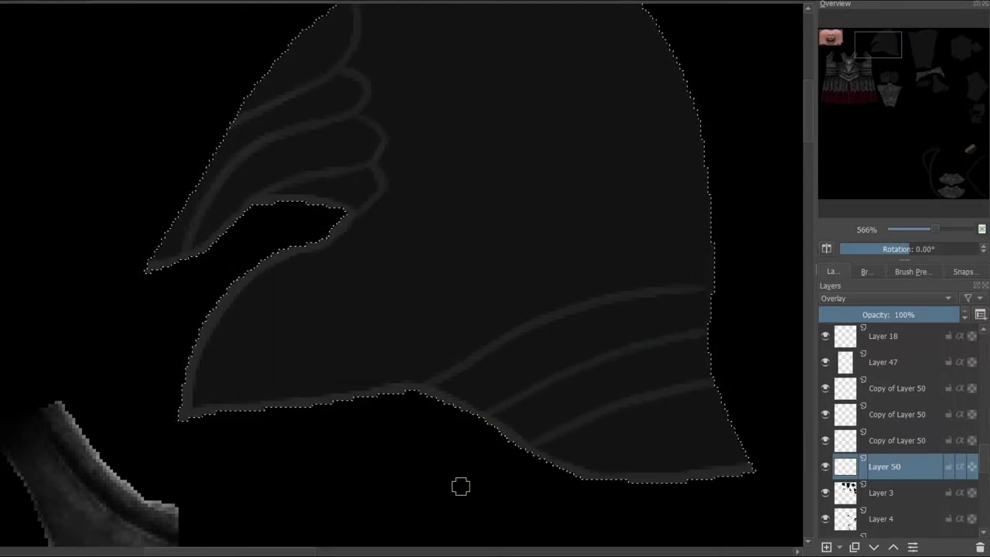
# Dot three rivets beside the lower ends of the neck bands and paint three curved lines down the cheek guard
pyautogui.click(527, 426)
pyautogui.click(483, 396)
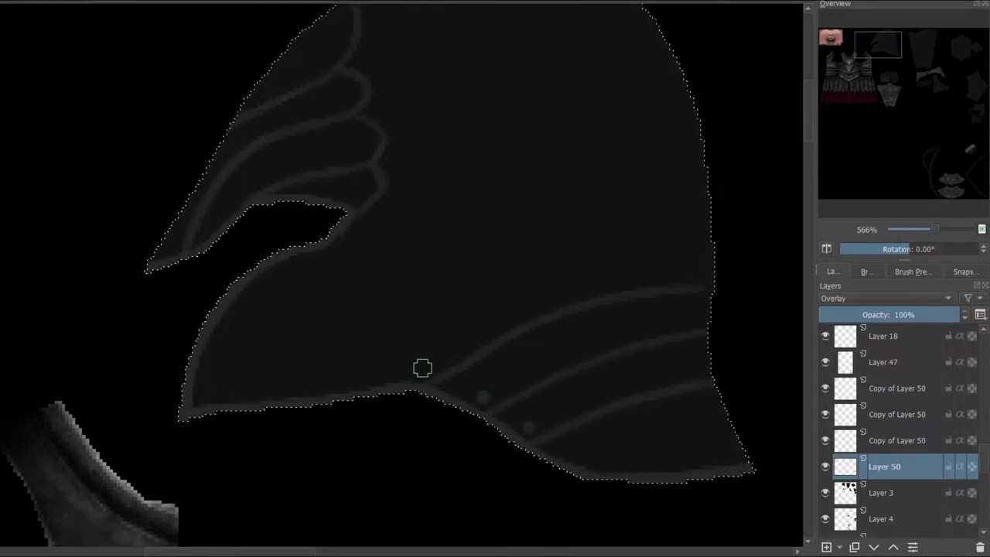
pyautogui.moveTo(880, 49); pyautogui.dragTo(880, 45)
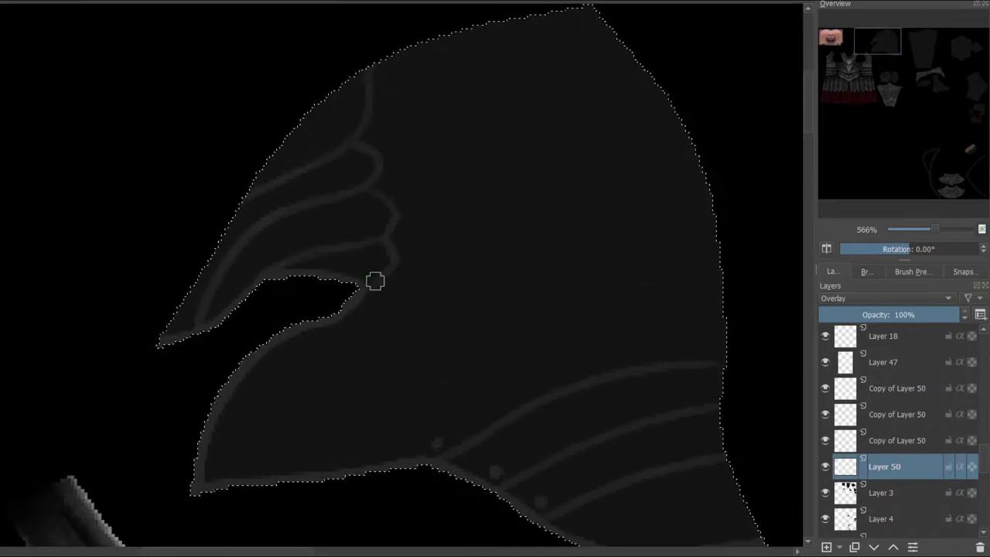
pyautogui.moveTo(365, 305); pyautogui.dragTo(411, 456)
pyautogui.moveTo(324, 337); pyautogui.dragTo(339, 464)
pyautogui.moveTo(280, 349); pyautogui.dragTo(270, 467)
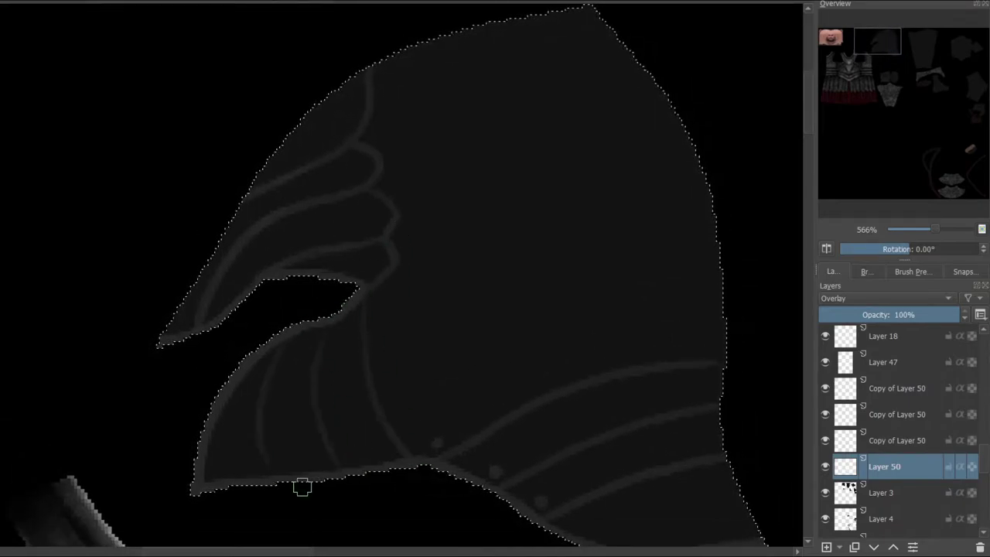
# Paint a sweeping curve from the helmet's peak to the eye opening, and another from the back edge around the cheek with a small inner curl
pyautogui.moveTo(885, 52); pyautogui.dragTo(888, 49)
pyautogui.moveTo(351, 98)
pyautogui.mouseDown()
pyautogui.moveTo(332, 177)
pyautogui.moveTo(340, 230)
pyautogui.mouseUp()
pyautogui.hotkey('ctrl', 'z')
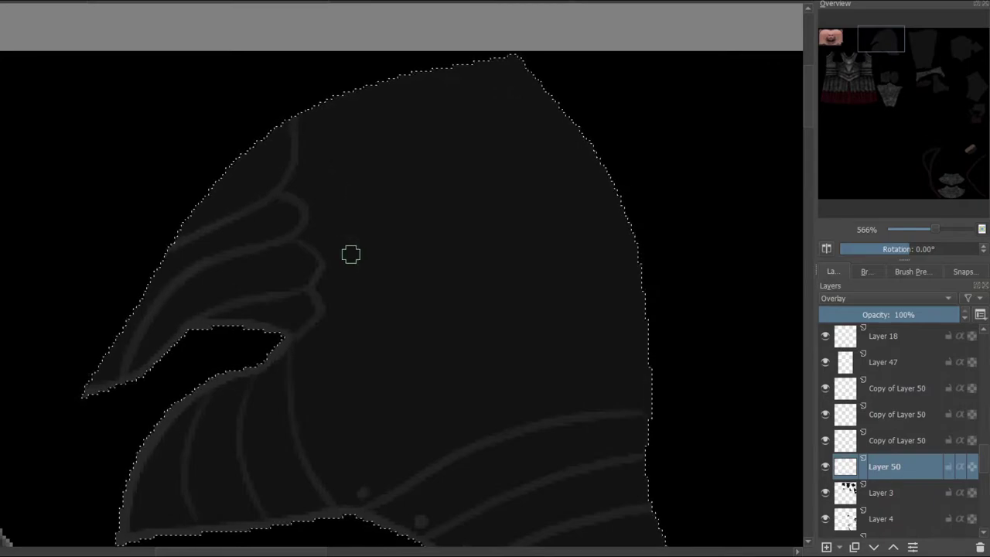
pyautogui.moveTo(516, 60); pyautogui.dragTo(507, 134)
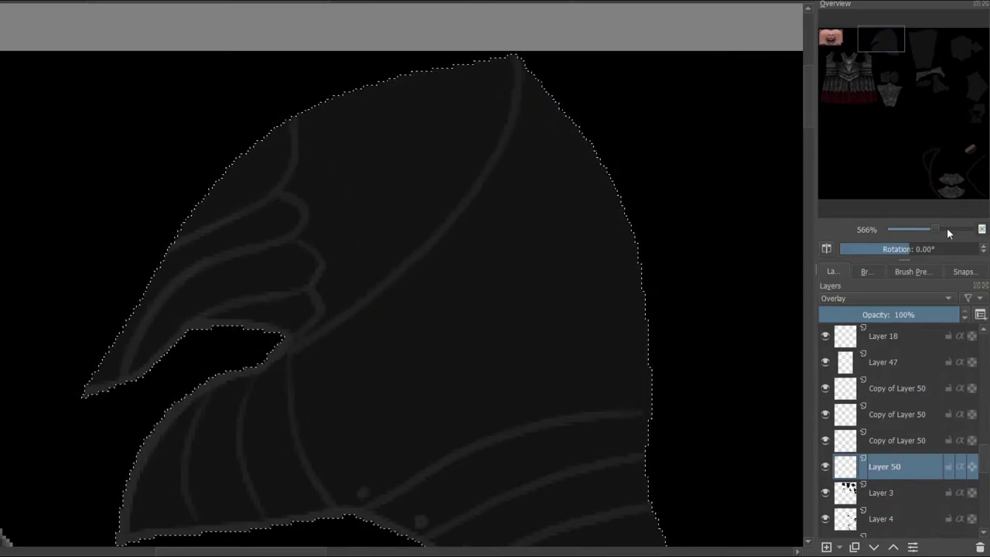
pyautogui.moveTo(946, 229)
pyautogui.mouseDown()
pyautogui.moveTo(928, 231)
pyautogui.moveTo(940, 229)
pyautogui.mouseUp()
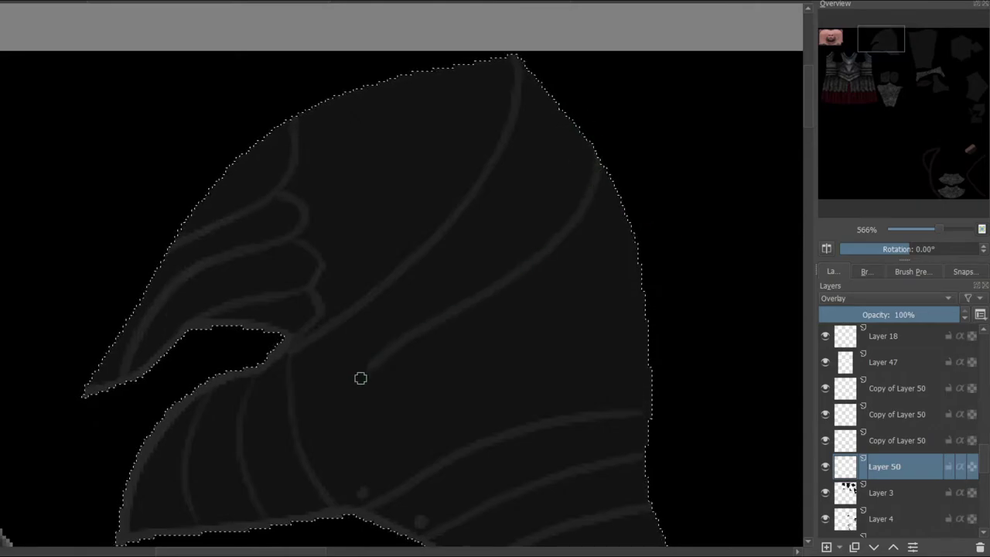
pyautogui.moveTo(399, 352); pyautogui.dragTo(429, 379)
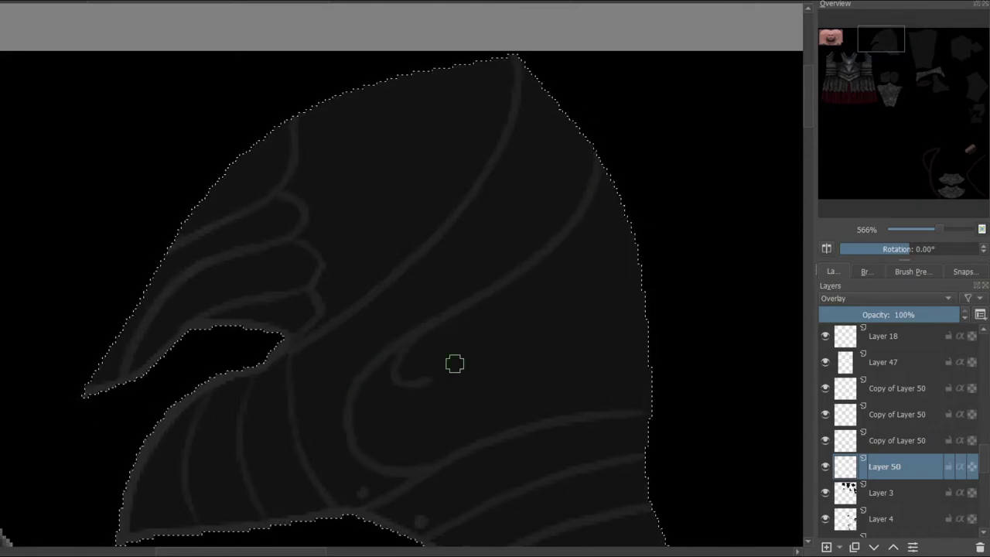
# On the Overlay copy directly above Layer 50, shade the helmet's crown and visor with the y)_Texture_Big brush
pyautogui.click(936, 228)
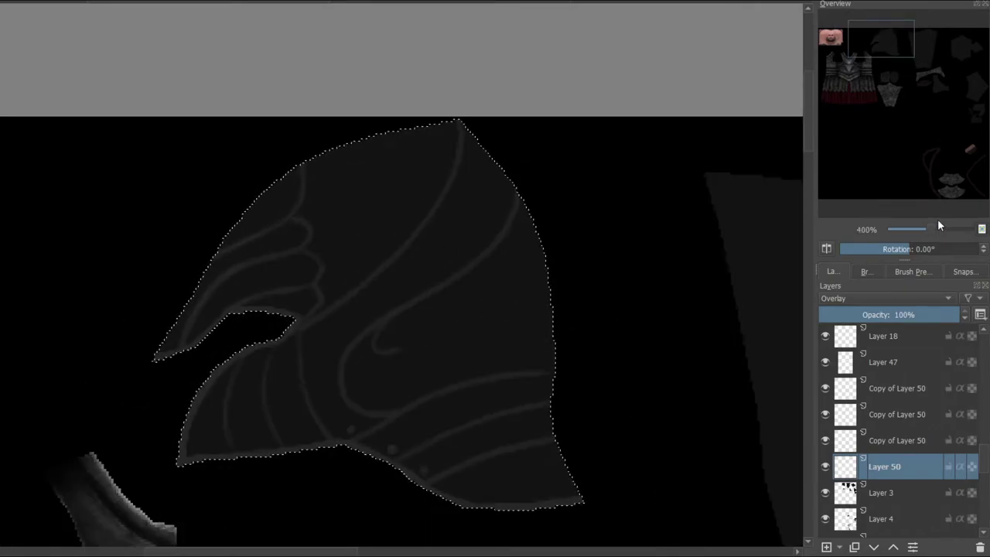
pyautogui.click(876, 436)
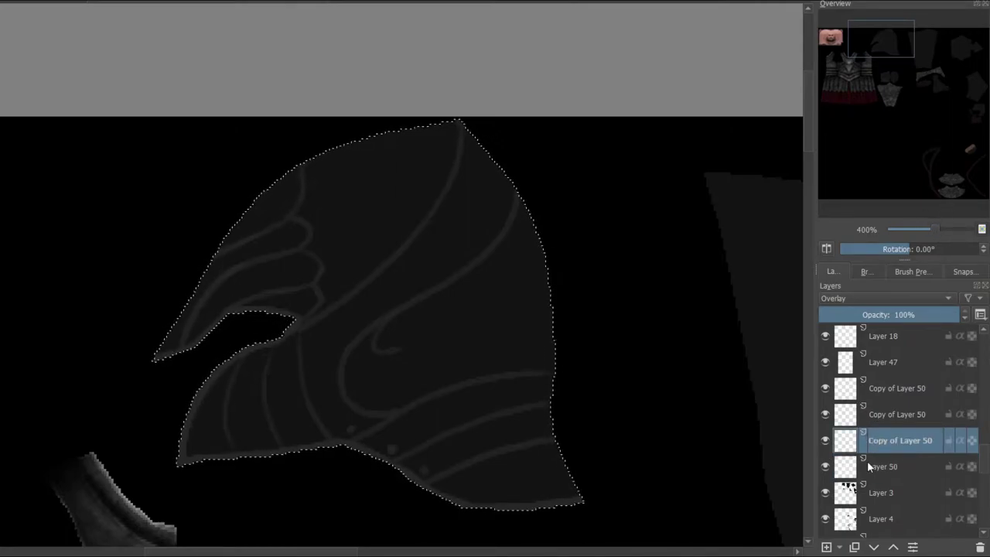
pyautogui.click(905, 274)
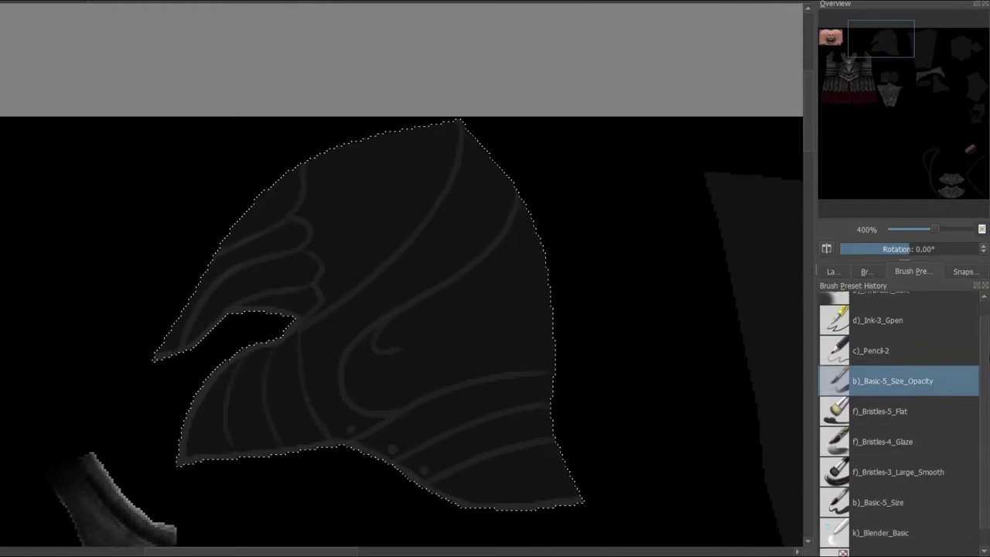
pyautogui.click(877, 550)
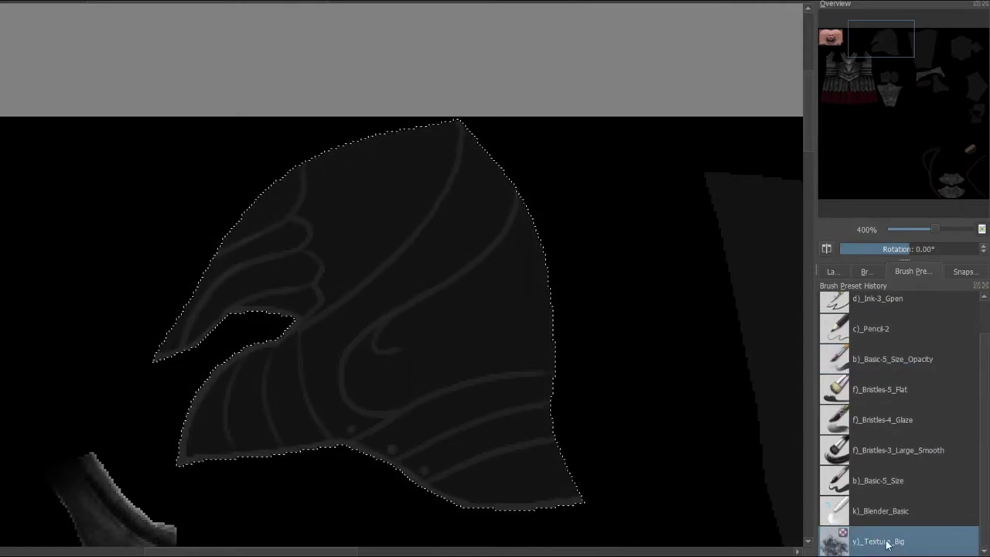
pyautogui.click(831, 272)
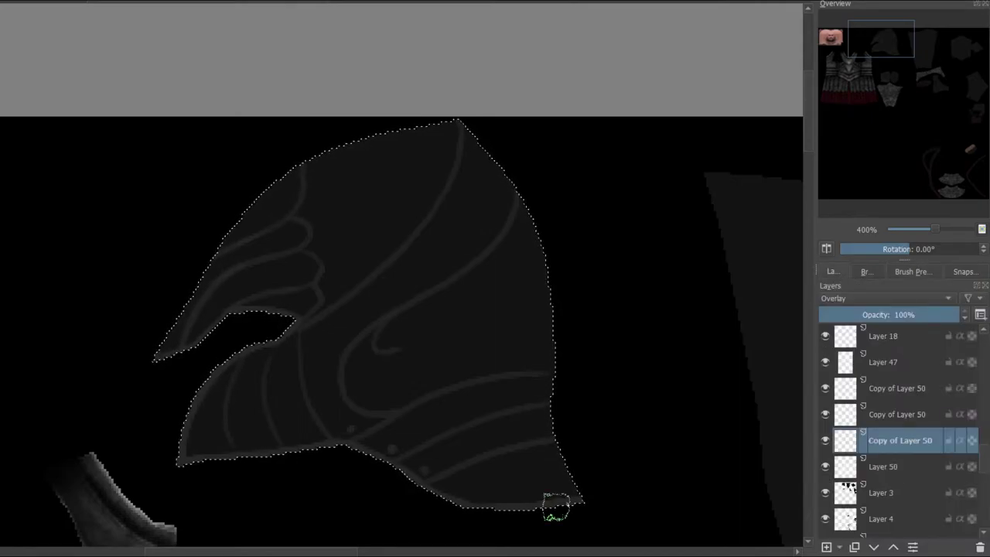
pyautogui.moveTo(876, 48)
pyautogui.mouseDown()
pyautogui.moveTo(868, 71)
pyautogui.moveTo(877, 48)
pyautogui.moveTo(869, 44)
pyautogui.moveTo(878, 45)
pyautogui.mouseUp()
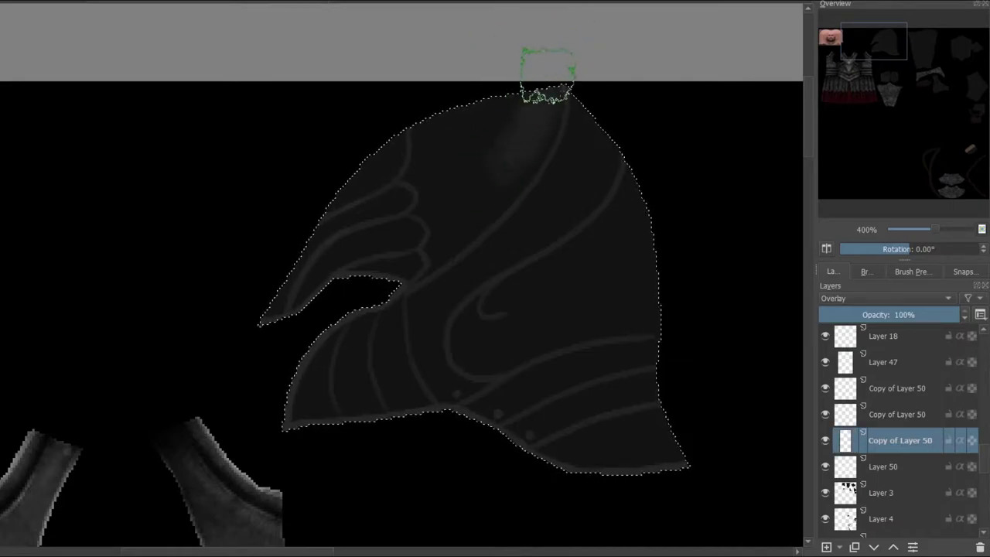
pyautogui.moveTo(467, 116)
pyautogui.mouseDown()
pyautogui.moveTo(457, 209)
pyautogui.moveTo(465, 130)
pyautogui.mouseUp()
pyautogui.moveTo(444, 208)
pyautogui.mouseDown()
pyautogui.moveTo(353, 174)
pyautogui.moveTo(292, 277)
pyautogui.mouseUp()
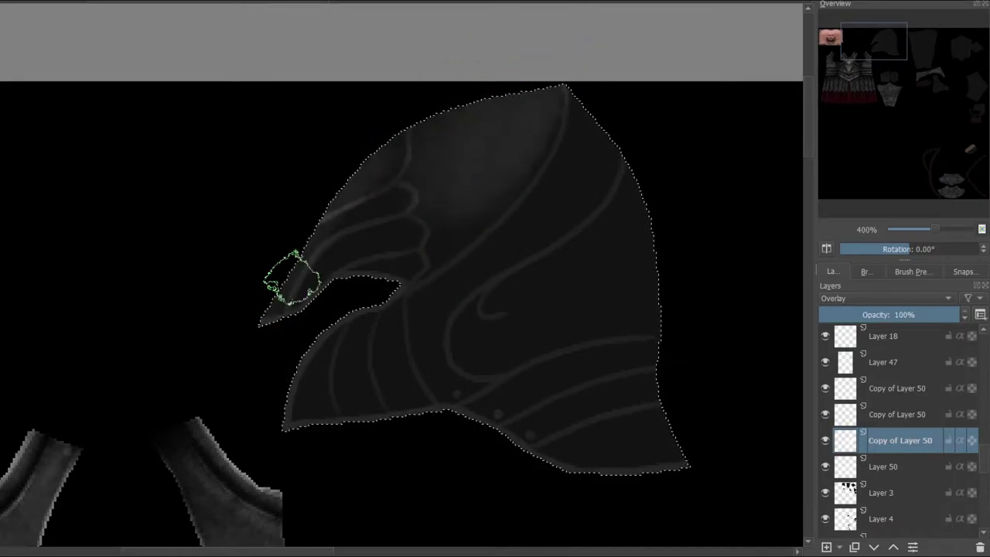
# Extend the soft textured shading over the cheek guard, the rear plates and the neck guard, using a larger brush for the broad areas
pyautogui.moveTo(371, 303); pyautogui.dragTo(394, 379)
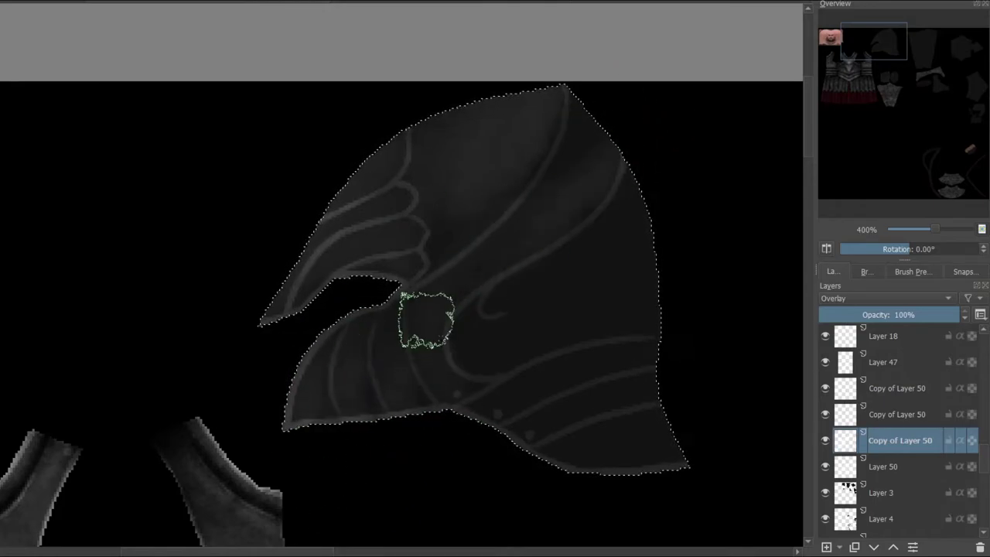
pyautogui.moveTo(480, 254); pyautogui.dragTo(704, 147)
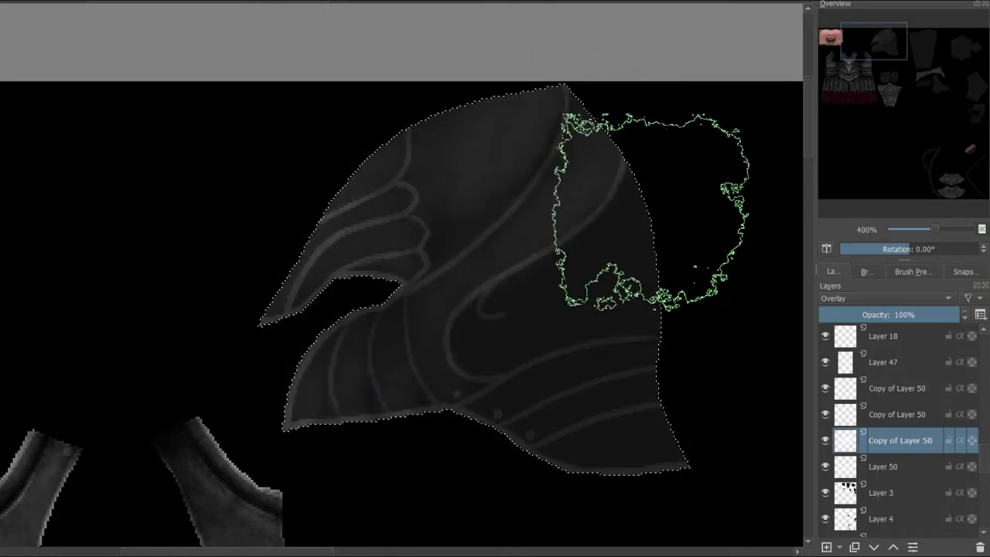
pyautogui.moveTo(582, 76); pyautogui.dragTo(671, 201)
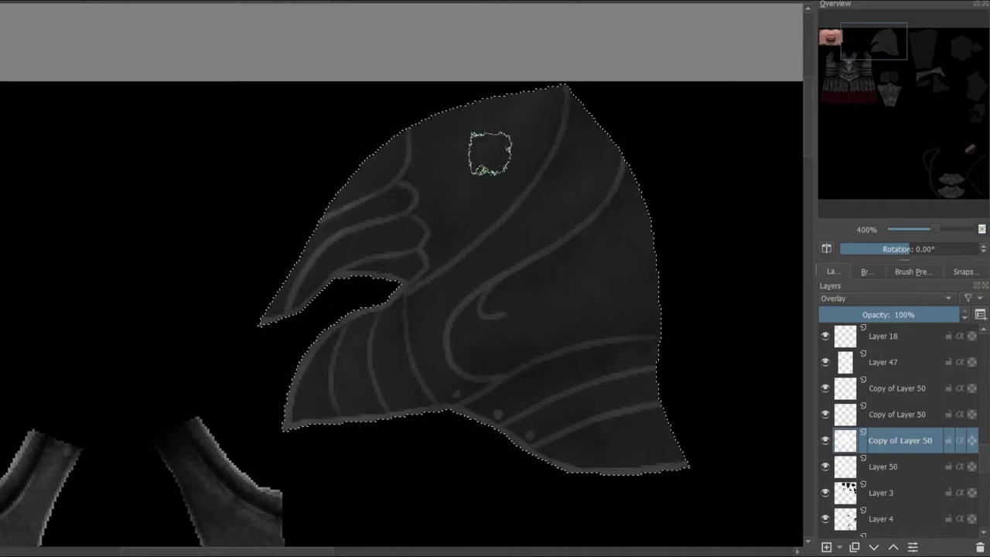
# Refine the shading between the plate lines of the visor, cheek guard and neck guard
pyautogui.moveTo(934, 229); pyautogui.dragTo(942, 229)
pyautogui.moveTo(872, 41); pyautogui.dragTo(879, 38)
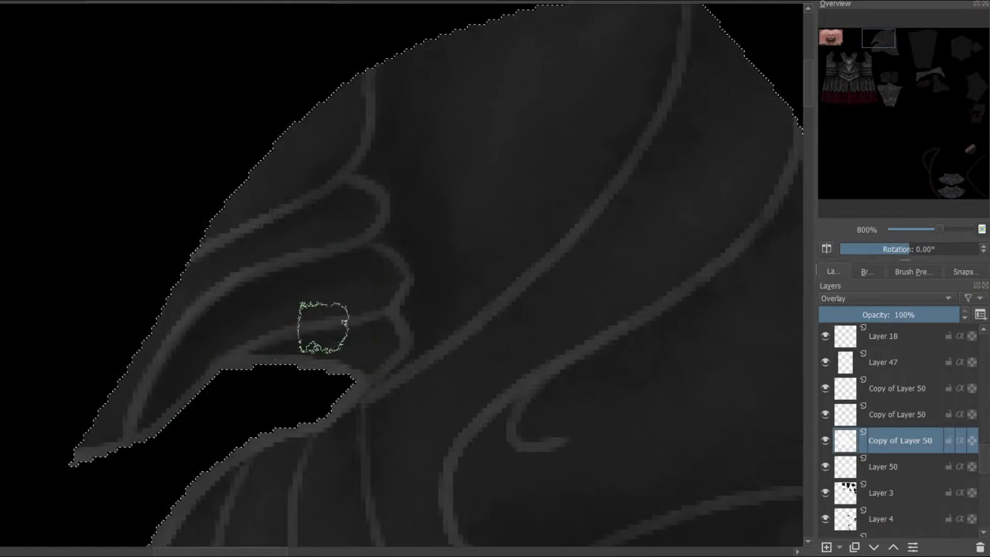
pyautogui.moveTo(868, 59); pyautogui.dragTo(865, 51)
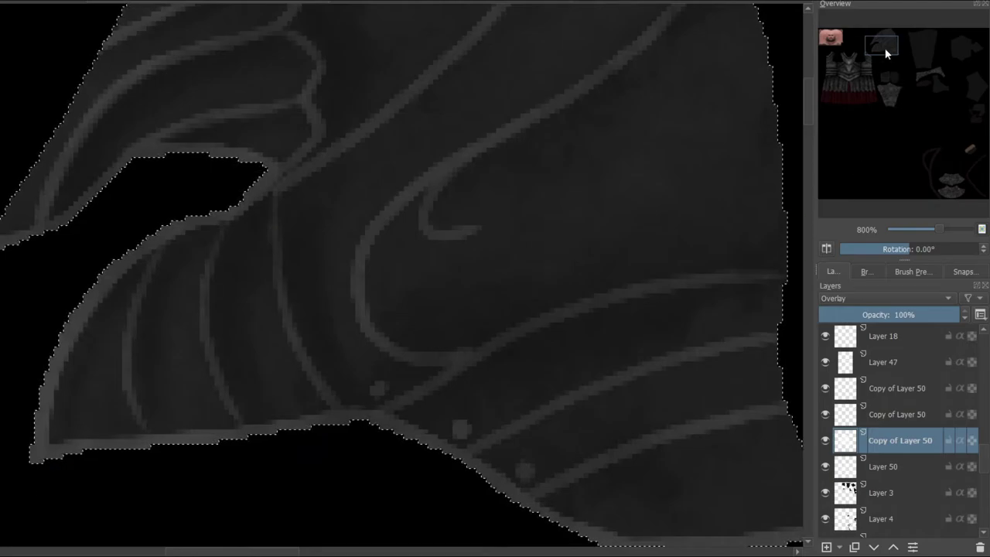
pyautogui.moveTo(886, 53); pyautogui.dragTo(893, 56)
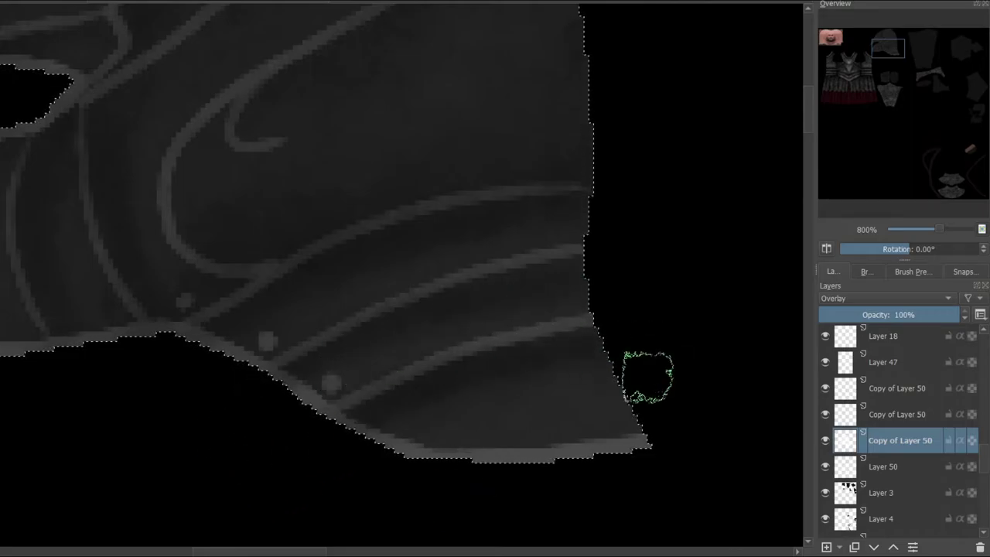
# On the middle Copy of Layer 50, darken the whole helmet to near black and begin lightening the crown and visor
pyautogui.moveTo(938, 226); pyautogui.dragTo(932, 224)
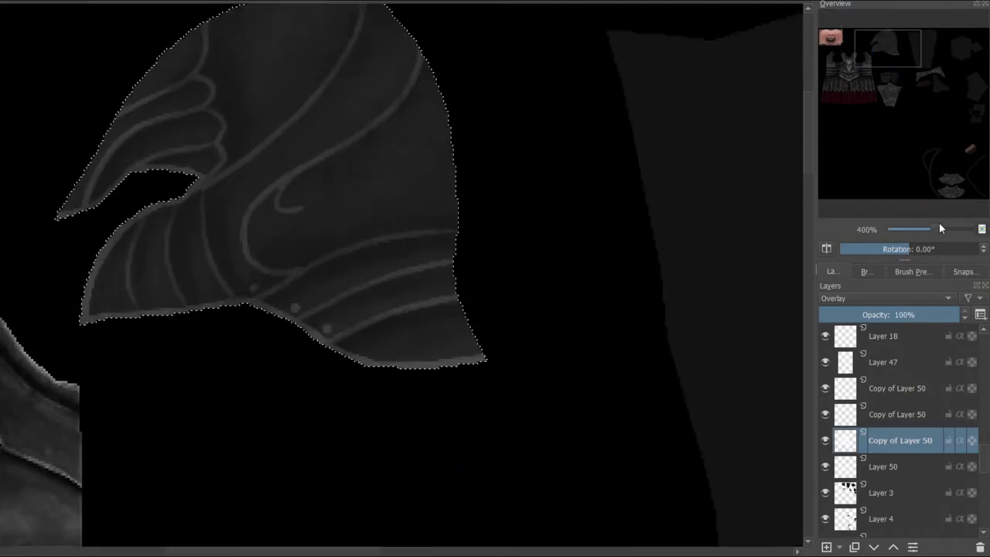
pyautogui.click(885, 412)
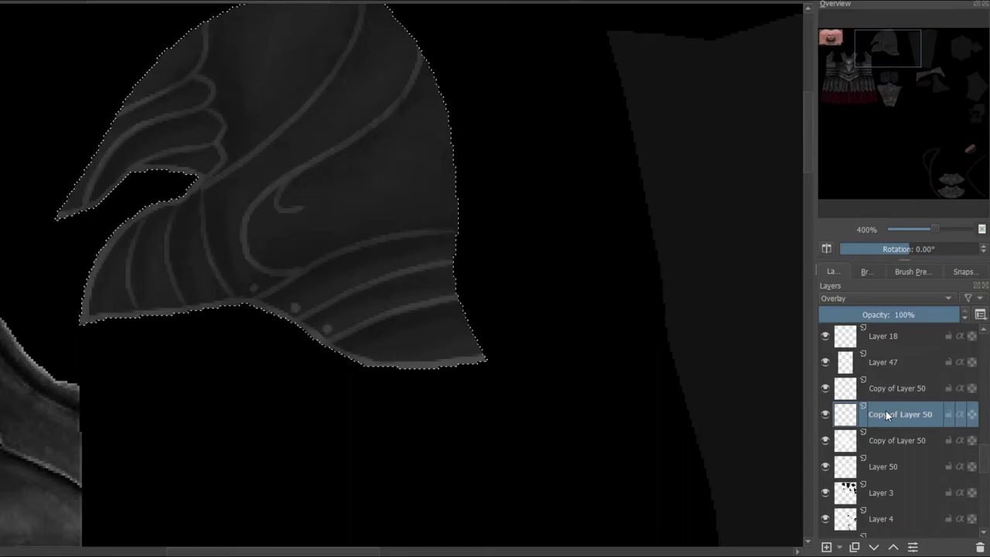
pyautogui.moveTo(889, 50); pyautogui.dragTo(891, 43)
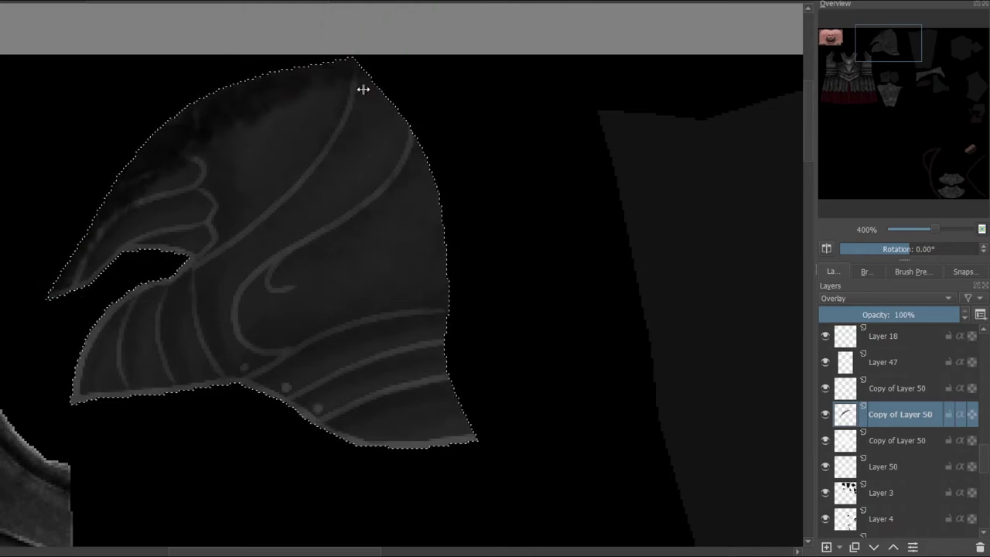
pyautogui.moveTo(275, 304); pyautogui.dragTo(170, 230)
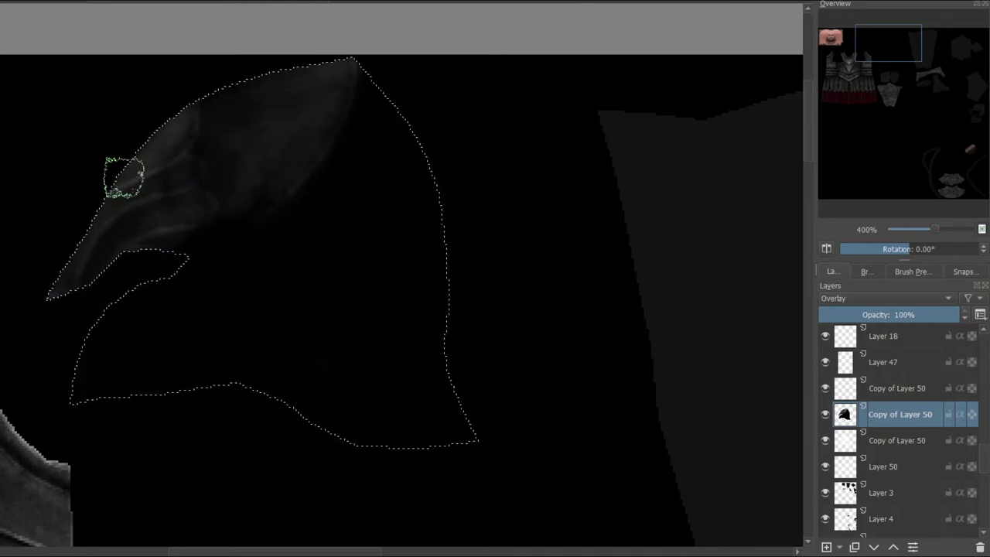
# Build up textured light on the front crown plate, keeping it dark where it meets the visor plates
pyautogui.scroll(1, 929, 193)
pyautogui.moveTo(884, 52); pyautogui.dragTo(880, 47)
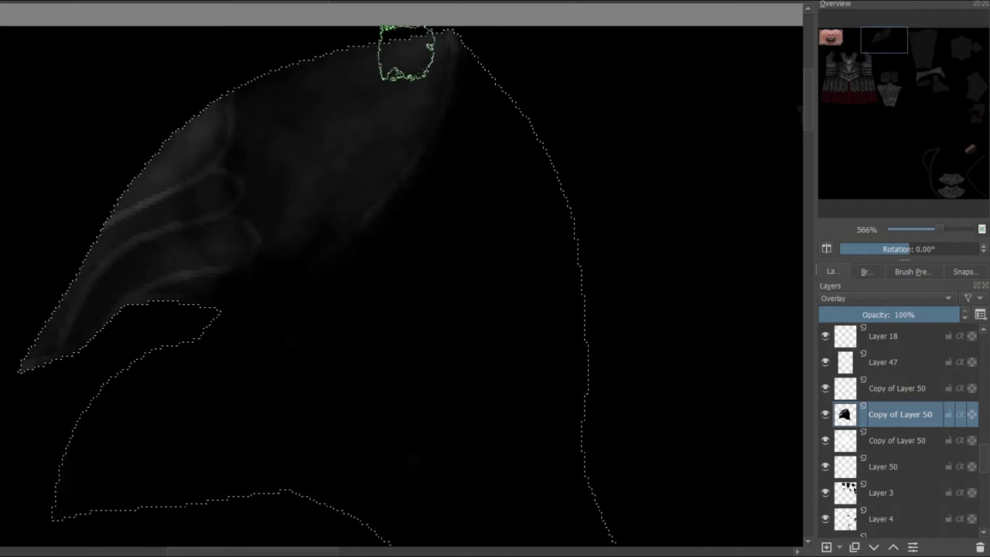
pyautogui.moveTo(262, 114)
pyautogui.mouseDown()
pyautogui.moveTo(378, 87)
pyautogui.moveTo(339, 199)
pyautogui.moveTo(270, 166)
pyautogui.mouseUp()
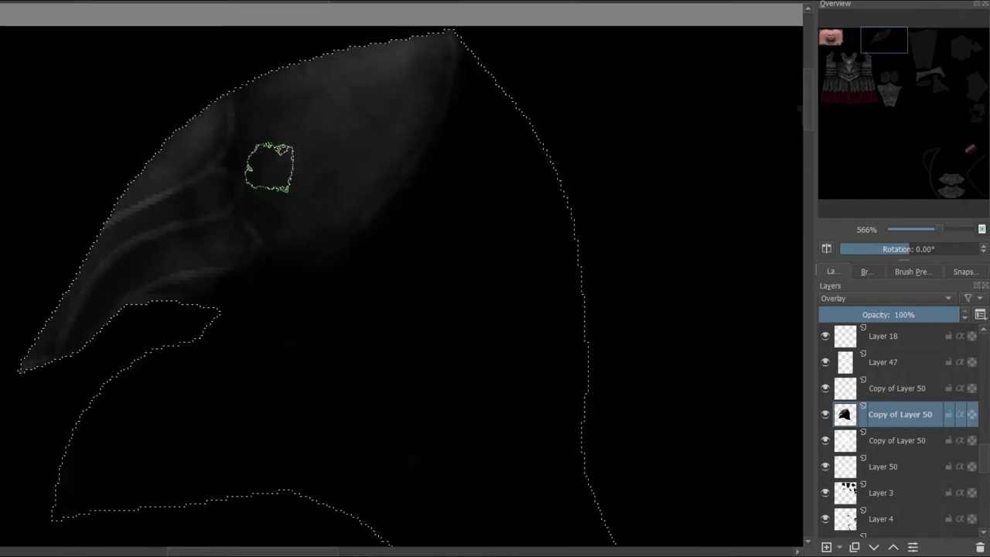
pyautogui.moveTo(430, 50)
pyautogui.mouseDown()
pyautogui.moveTo(464, 116)
pyautogui.moveTo(175, 306)
pyautogui.moveTo(274, 232)
pyautogui.mouseUp()
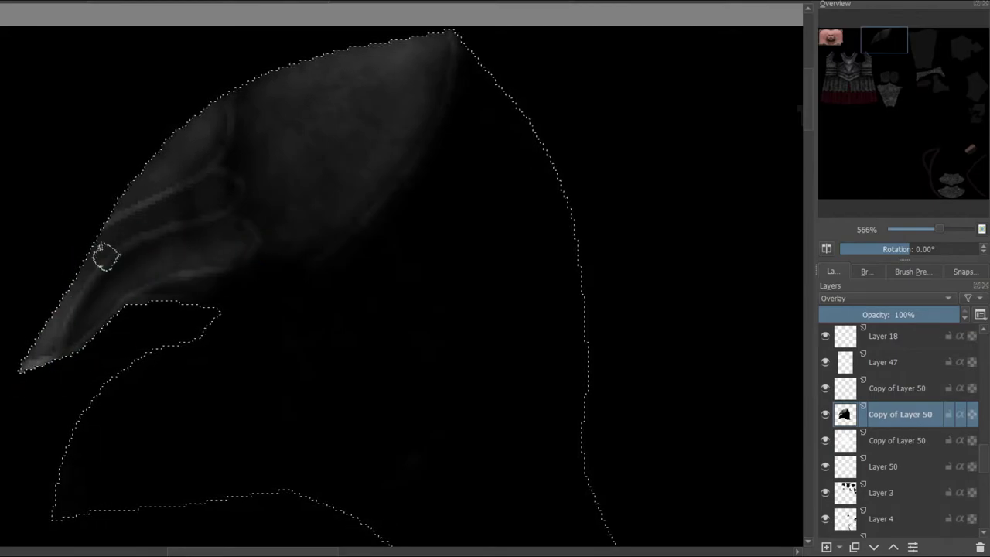
# Lighten the visor's overlapping ridges with a small brush, and deepen the shadow beside their scalloped ends near the eye opening
pyautogui.moveTo(106, 256)
pyautogui.mouseDown()
pyautogui.moveTo(225, 202)
pyautogui.moveTo(177, 222)
pyautogui.moveTo(223, 186)
pyautogui.mouseUp()
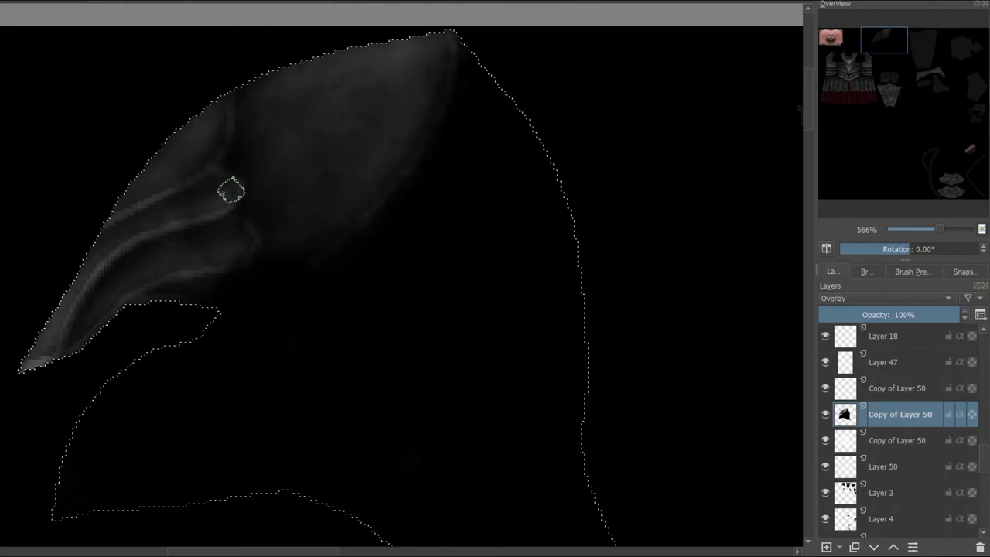
pyautogui.moveTo(237, 235)
pyautogui.mouseDown()
pyautogui.moveTo(244, 252)
pyautogui.moveTo(187, 267)
pyautogui.mouseUp()
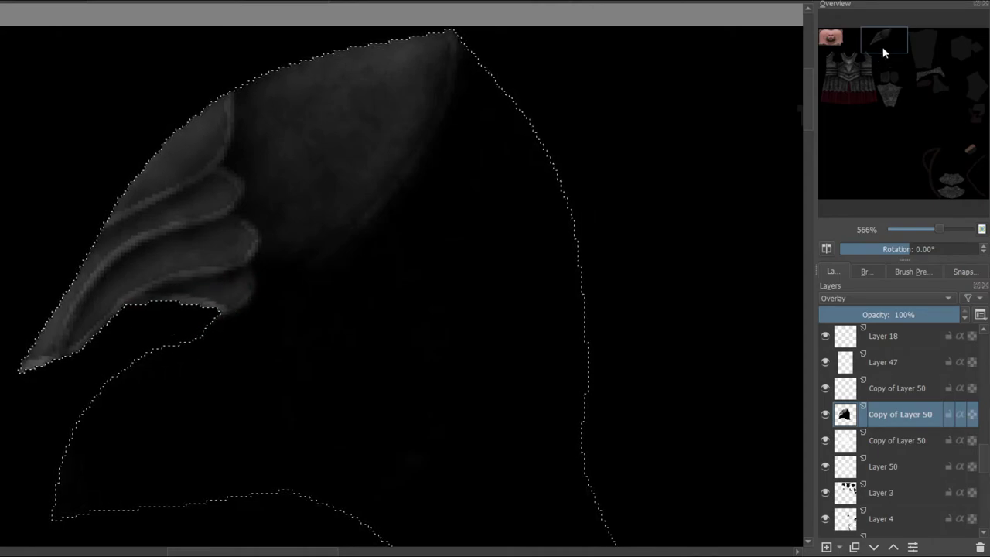
pyautogui.moveTo(884, 51); pyautogui.dragTo(873, 46)
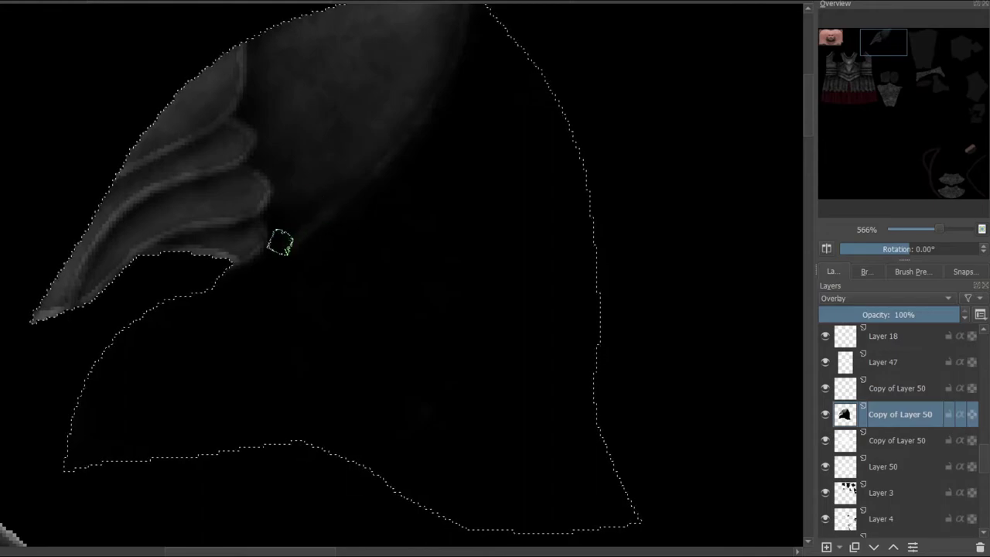
# Lighten the middle and rear crown plates and bring out the sweeping curve that runs from the back edge
pyautogui.moveTo(878, 60); pyautogui.dragTo(880, 55)
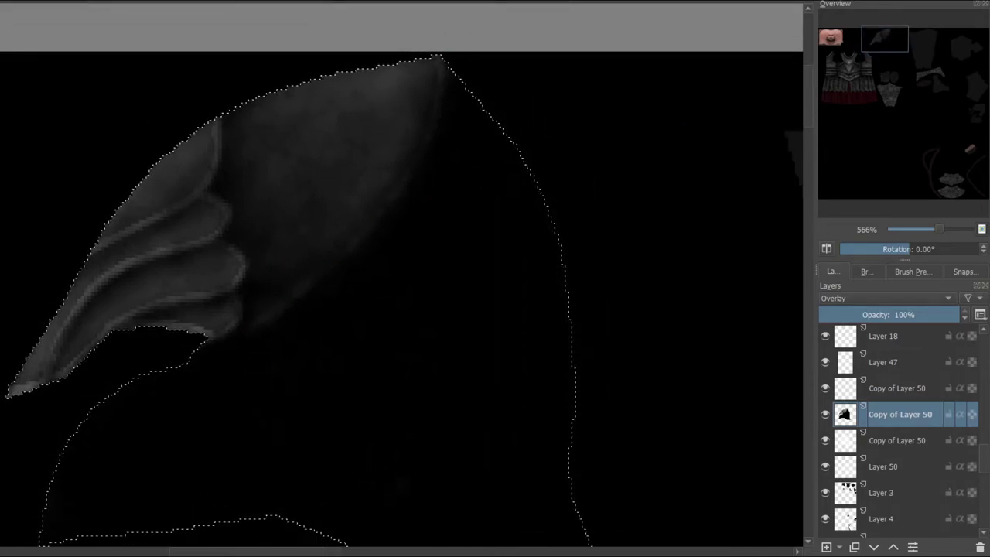
pyautogui.moveTo(464, 65)
pyautogui.mouseDown()
pyautogui.moveTo(475, 86)
pyautogui.moveTo(454, 172)
pyautogui.moveTo(467, 254)
pyautogui.mouseUp()
pyautogui.moveTo(555, 209)
pyautogui.mouseDown()
pyautogui.moveTo(466, 259)
pyautogui.moveTo(402, 359)
pyautogui.moveTo(532, 351)
pyautogui.moveTo(399, 400)
pyautogui.moveTo(440, 426)
pyautogui.moveTo(338, 389)
pyautogui.moveTo(397, 305)
pyautogui.mouseUp()
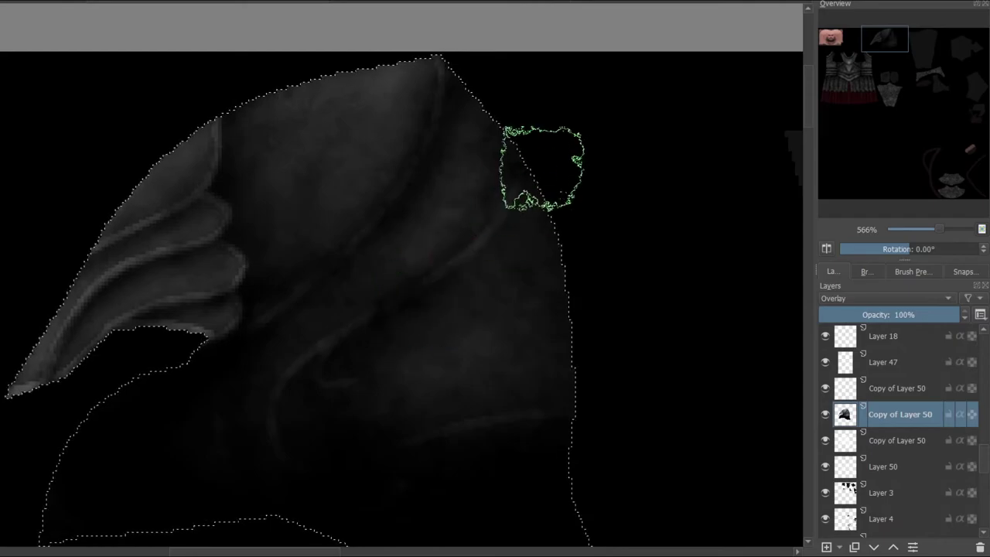
pyautogui.moveTo(534, 170); pyautogui.dragTo(348, 379)
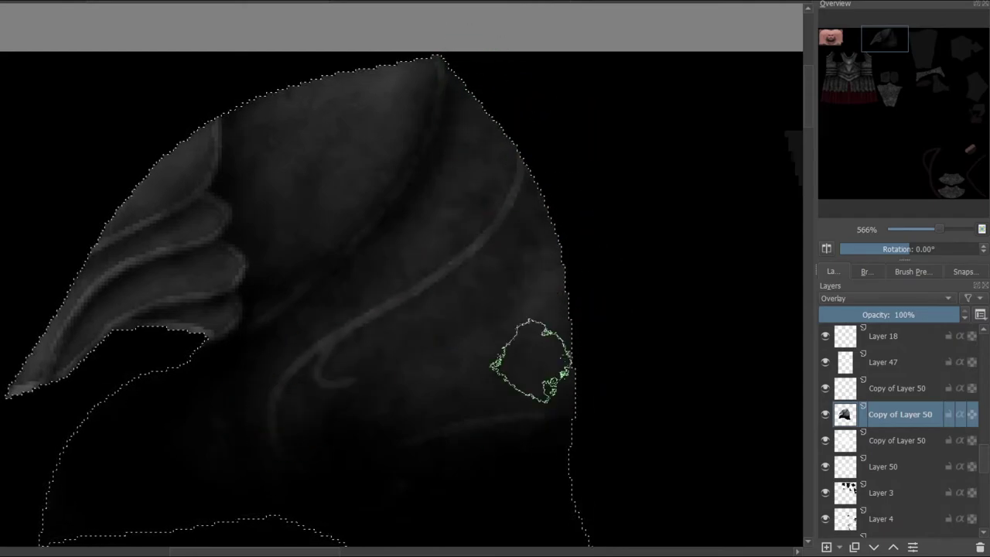
# Lighten the neck guard's curved bands and rivets, leaving dark shadows beneath each band line
pyautogui.scroll(-5, 733, 223)
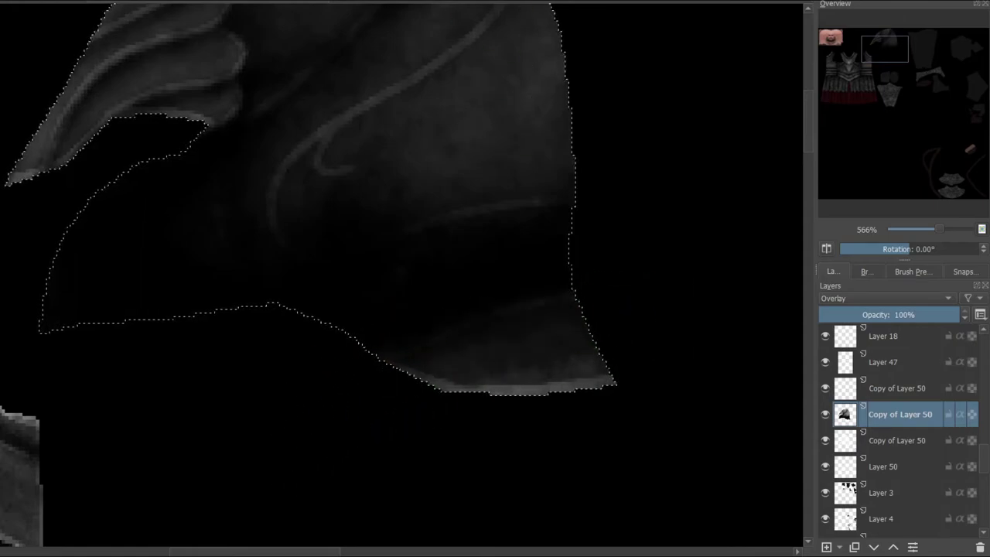
pyautogui.moveTo(567, 292)
pyautogui.mouseDown()
pyautogui.moveTo(400, 334)
pyautogui.moveTo(329, 368)
pyautogui.moveTo(440, 319)
pyautogui.moveTo(596, 278)
pyautogui.moveTo(270, 386)
pyautogui.mouseUp()
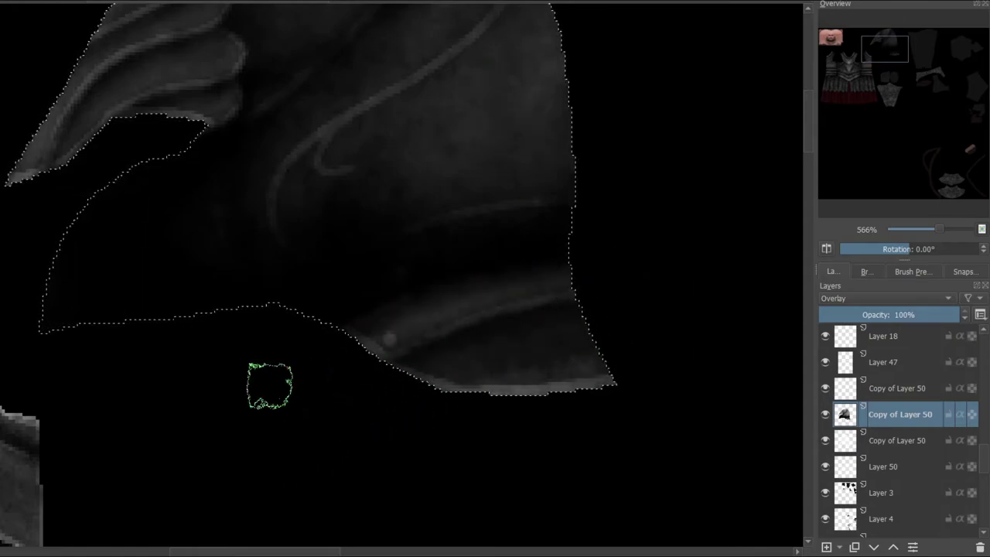
pyautogui.moveTo(583, 232)
pyautogui.mouseDown()
pyautogui.moveTo(388, 294)
pyautogui.moveTo(237, 371)
pyautogui.moveTo(241, 338)
pyautogui.moveTo(590, 183)
pyautogui.moveTo(299, 277)
pyautogui.moveTo(312, 213)
pyautogui.mouseUp()
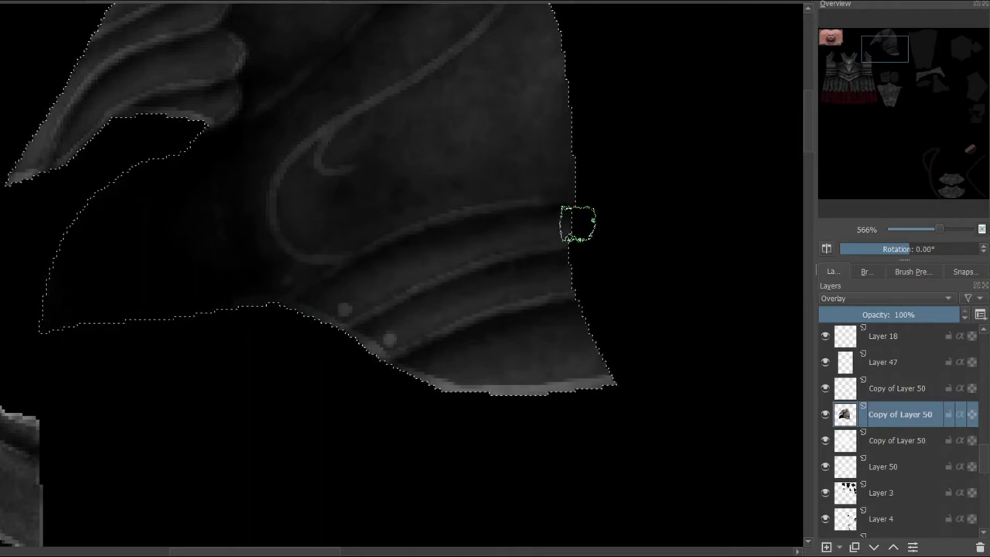
# Shade around the eye opening and lighten the long curve from the helmet's peak down to it
pyautogui.moveTo(901, 52); pyautogui.dragTo(873, 54)
pyautogui.moveTo(397, 114); pyautogui.dragTo(423, 120)
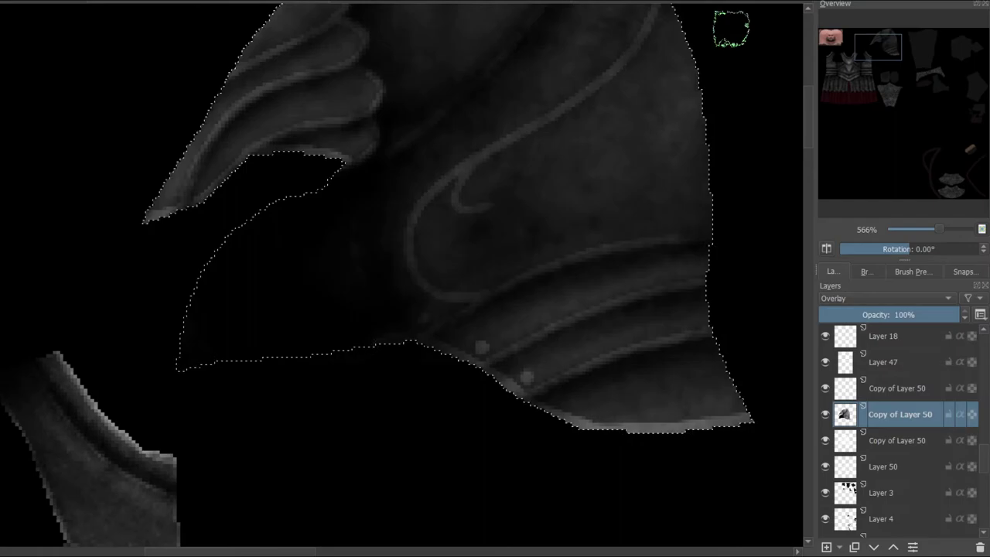
pyautogui.moveTo(868, 53); pyautogui.dragTo(878, 50)
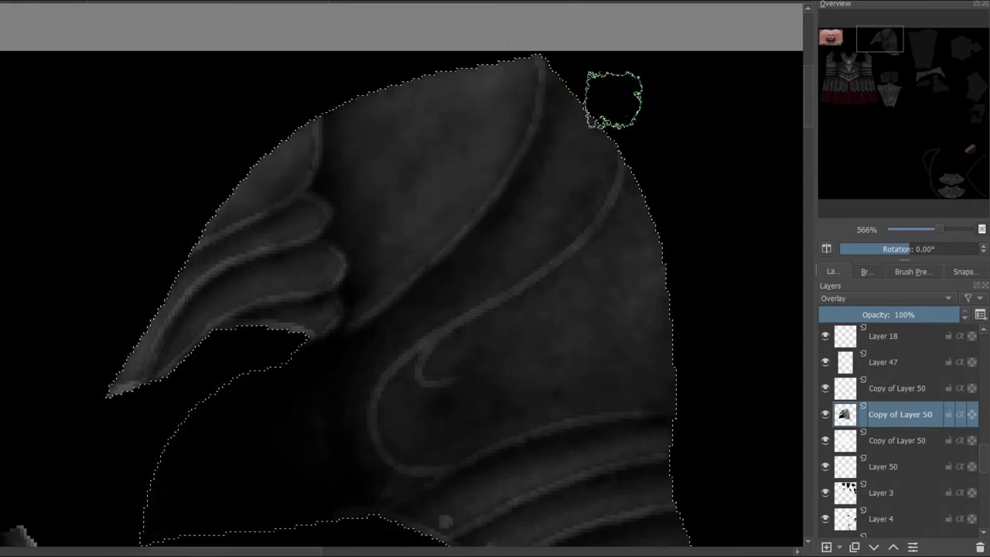
# Lighten the cheek guard's front rim and curved plates, leaving dark shadows along the plate lines
pyautogui.moveTo(889, 44); pyautogui.dragTo(883, 54)
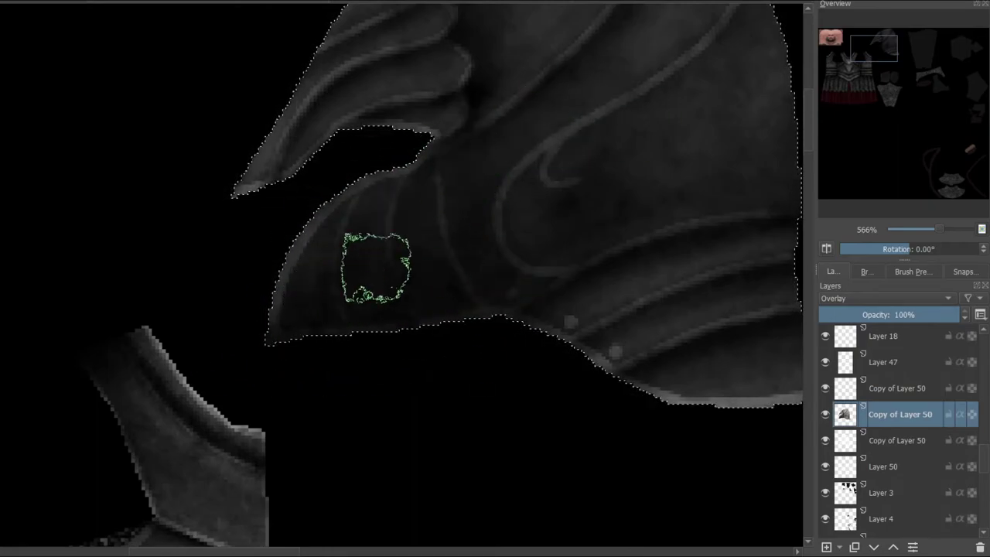
pyautogui.moveTo(405, 130)
pyautogui.mouseDown()
pyautogui.moveTo(391, 172)
pyautogui.moveTo(386, 329)
pyautogui.moveTo(409, 340)
pyautogui.moveTo(375, 212)
pyautogui.moveTo(389, 360)
pyautogui.moveTo(376, 181)
pyautogui.moveTo(346, 188)
pyautogui.moveTo(313, 232)
pyautogui.mouseUp()
pyautogui.moveTo(379, 326)
pyautogui.mouseDown()
pyautogui.moveTo(423, 271)
pyautogui.moveTo(466, 340)
pyautogui.moveTo(434, 188)
pyautogui.moveTo(433, 251)
pyautogui.moveTo(457, 332)
pyautogui.moveTo(439, 168)
pyautogui.moveTo(451, 292)
pyautogui.moveTo(453, 255)
pyautogui.mouseUp()
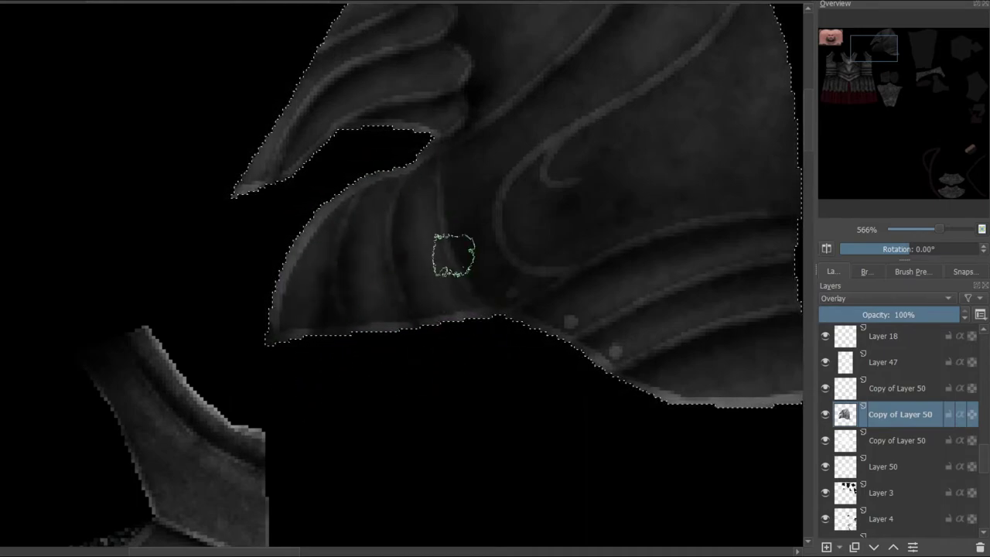
pyautogui.click(422, 170)
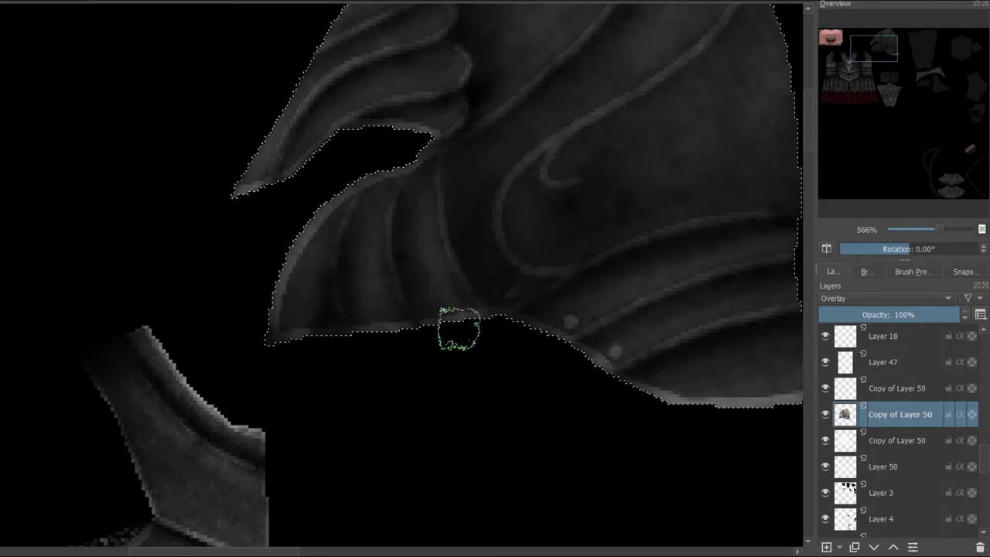
pyautogui.moveTo(346, 237)
pyautogui.mouseDown()
pyautogui.moveTo(386, 174)
pyautogui.moveTo(364, 342)
pyautogui.mouseUp()
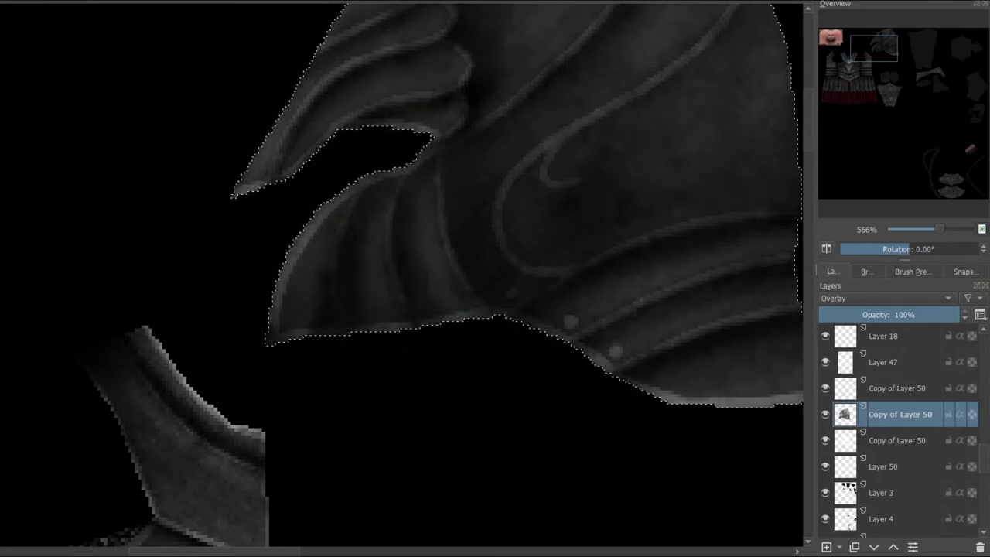
# Lighten the curved plate line just behind the cheek guard's front rim and blend the shading beside it
pyautogui.moveTo(331, 284)
pyautogui.mouseDown()
pyautogui.moveTo(366, 359)
pyautogui.moveTo(332, 234)
pyautogui.moveTo(416, 340)
pyautogui.moveTo(380, 180)
pyautogui.mouseUp()
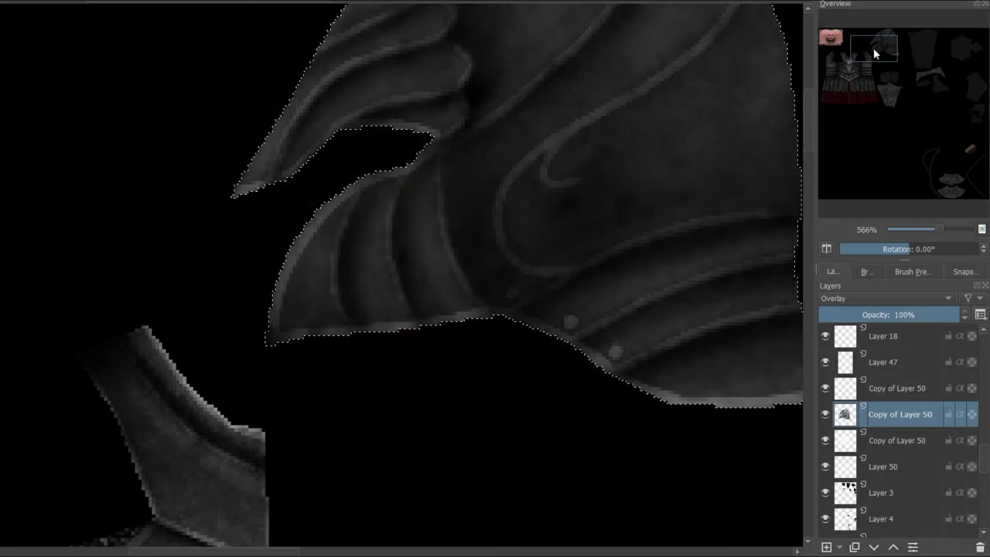
pyautogui.moveTo(875, 53); pyautogui.dragTo(877, 51)
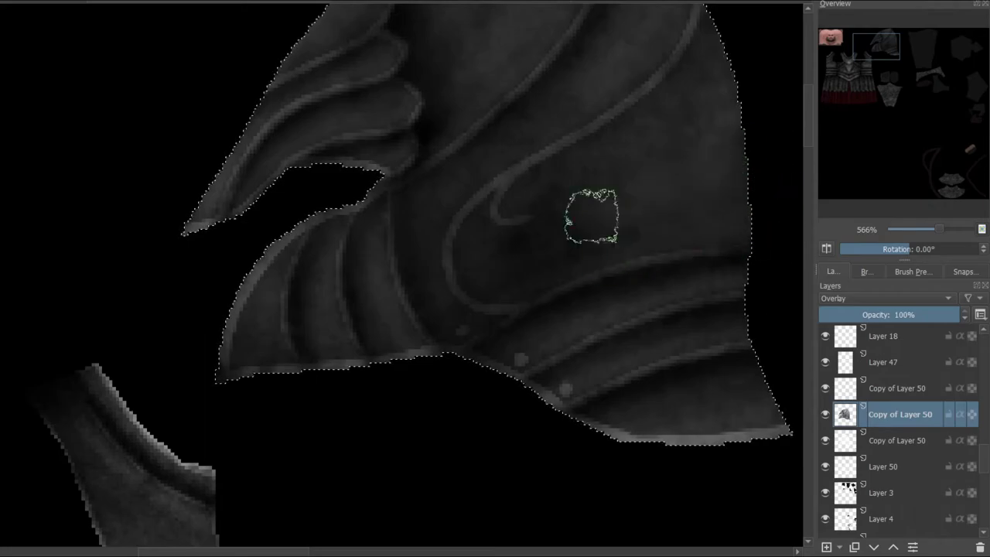
pyautogui.scroll(-1, 939, 228)
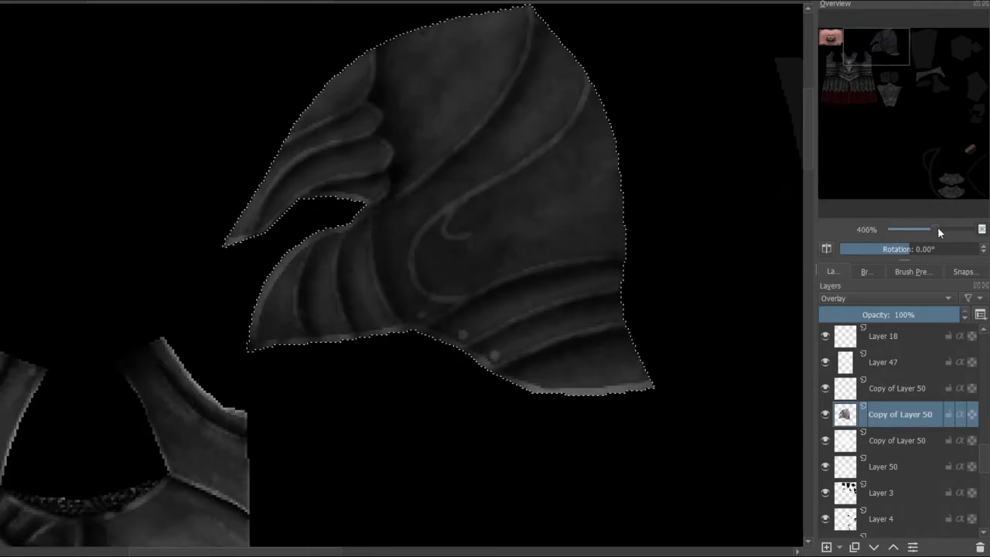
# Duplicate the helmet's Overlay shading layer and lower the duplicate's opacity to about 68%
pyautogui.click(939, 229)
pyautogui.moveTo(871, 50); pyautogui.dragTo(873, 41)
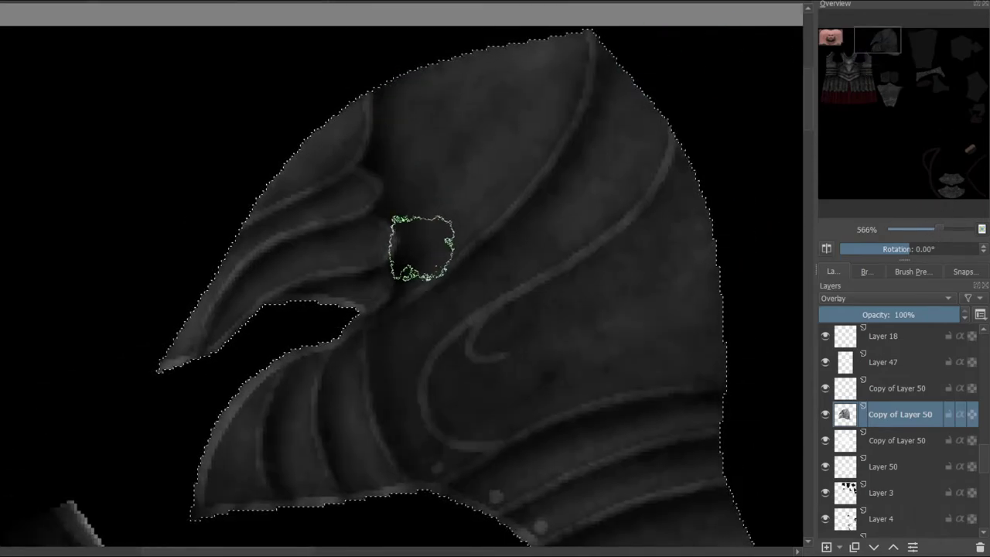
pyautogui.scroll(-1, 924, 228)
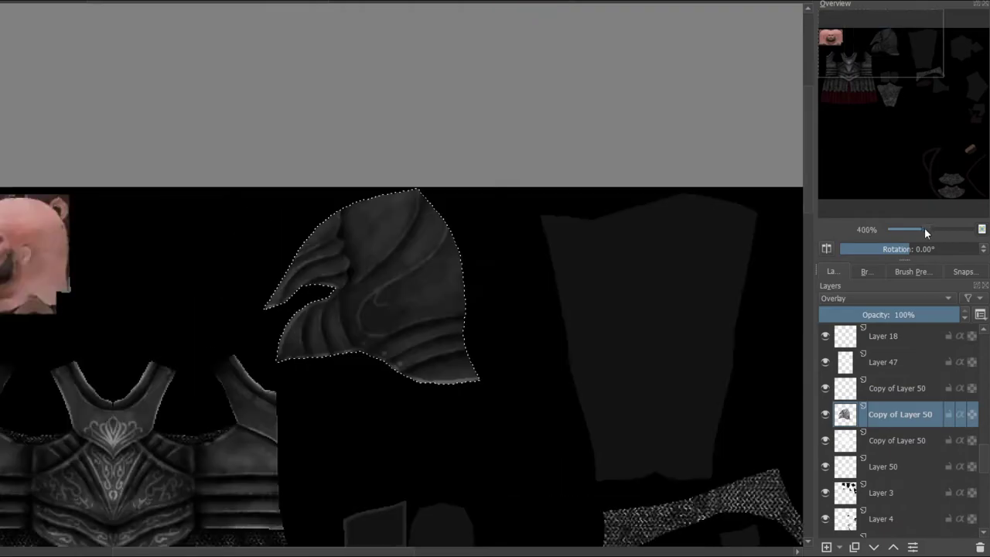
pyautogui.scroll(1, 924, 228)
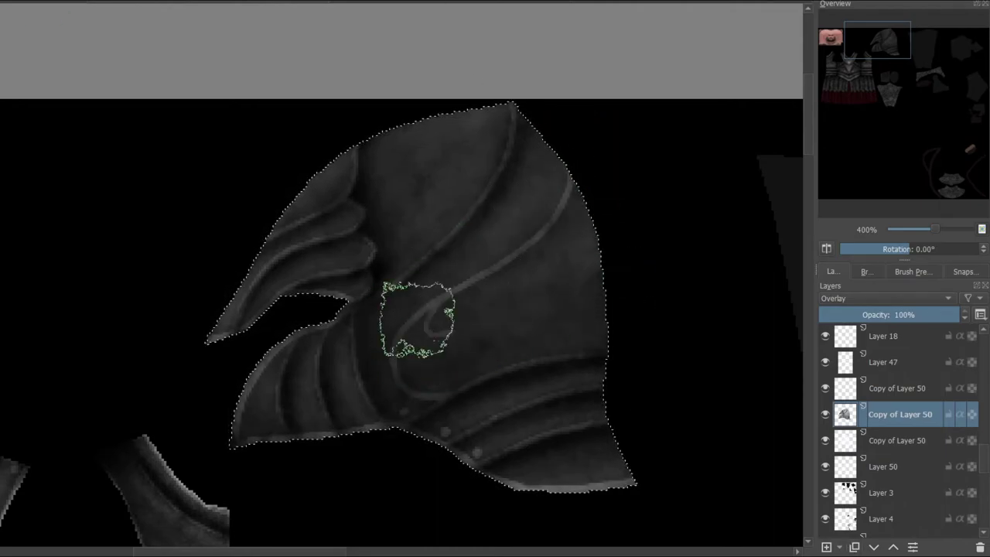
pyautogui.click(854, 546)
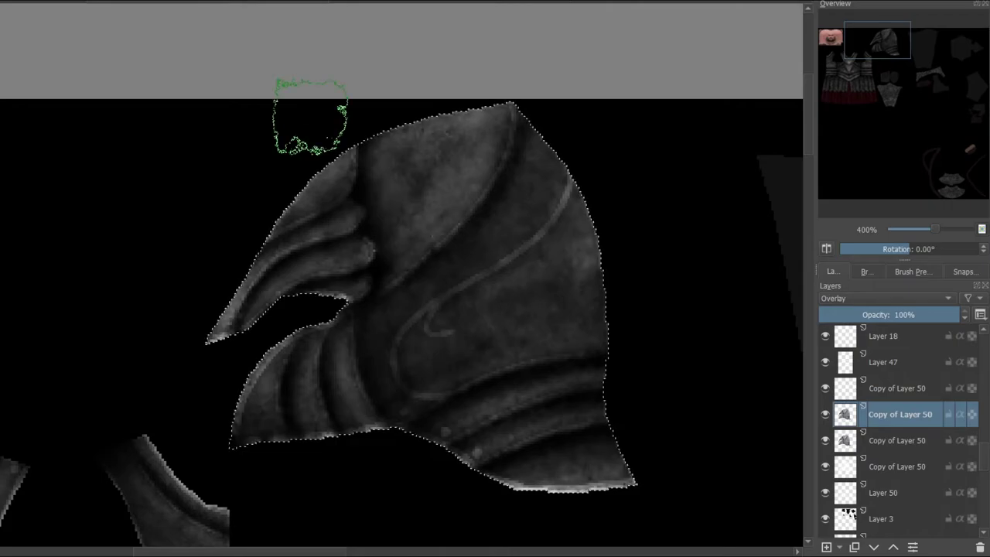
pyautogui.moveTo(916, 317); pyautogui.dragTo(917, 322)
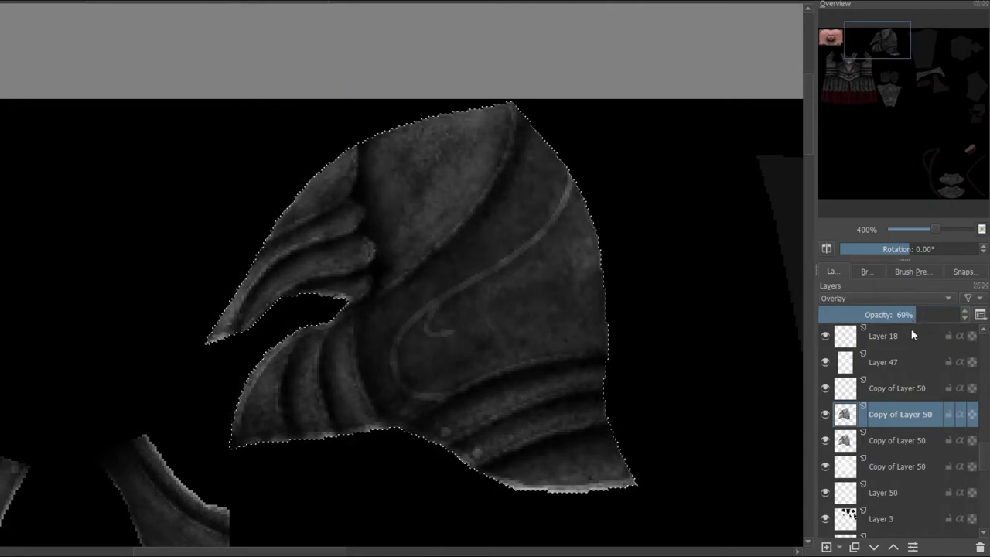
# On the Copy of Layer 50 just below Layer 47, brush textured highlights over the visor, crown, cheek plates and neck guard bands
pyautogui.click(886, 378)
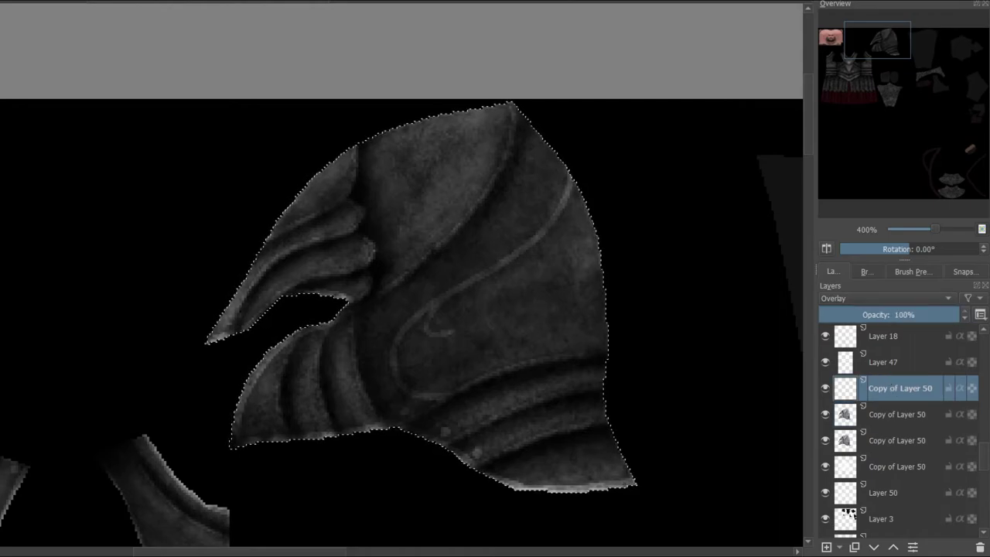
pyautogui.moveTo(349, 157); pyautogui.dragTo(308, 195)
pyautogui.moveTo(351, 221); pyautogui.dragTo(224, 328)
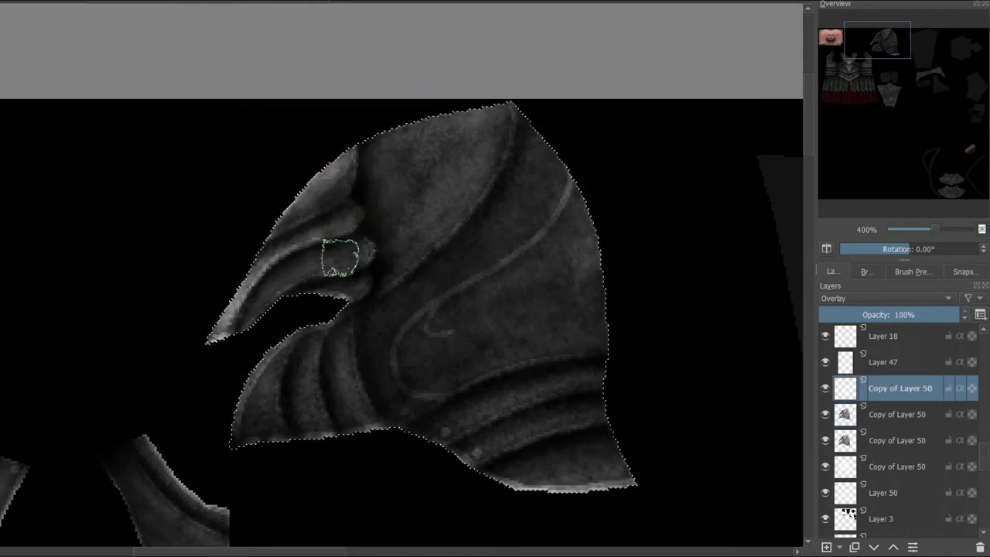
pyautogui.moveTo(340, 257)
pyautogui.mouseDown()
pyautogui.moveTo(431, 111)
pyautogui.moveTo(507, 101)
pyautogui.moveTo(445, 144)
pyautogui.moveTo(388, 164)
pyautogui.moveTo(382, 183)
pyautogui.moveTo(483, 124)
pyautogui.moveTo(405, 270)
pyautogui.moveTo(502, 132)
pyautogui.mouseUp()
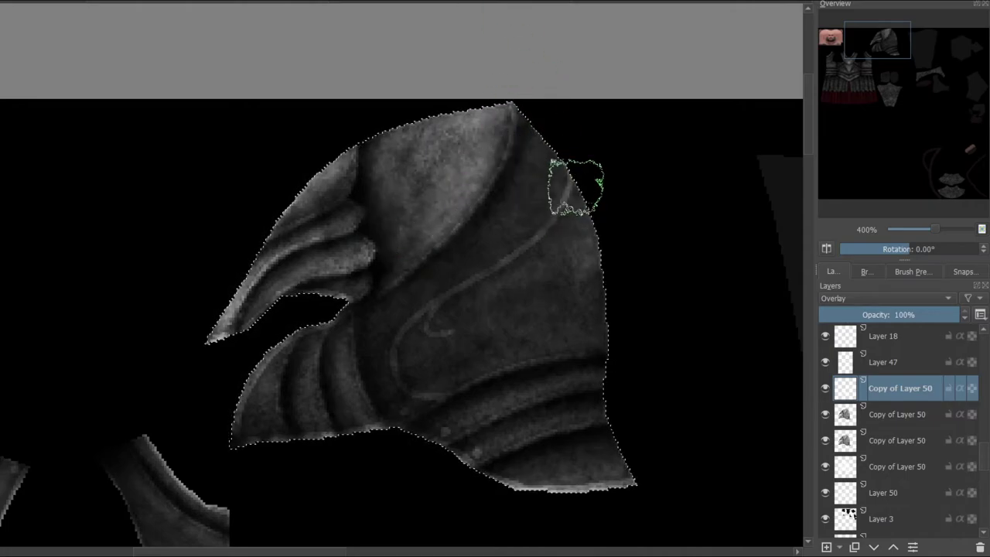
pyautogui.moveTo(576, 186)
pyautogui.mouseDown()
pyautogui.moveTo(556, 150)
pyautogui.moveTo(490, 298)
pyautogui.moveTo(610, 327)
pyautogui.moveTo(408, 369)
pyautogui.moveTo(385, 413)
pyautogui.mouseUp()
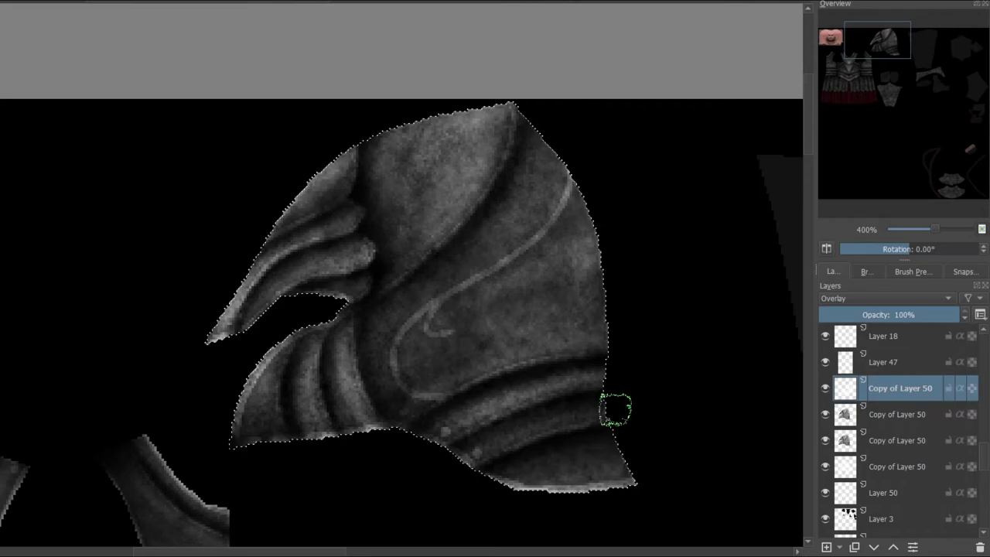
pyautogui.moveTo(588, 472); pyautogui.dragTo(429, 515)
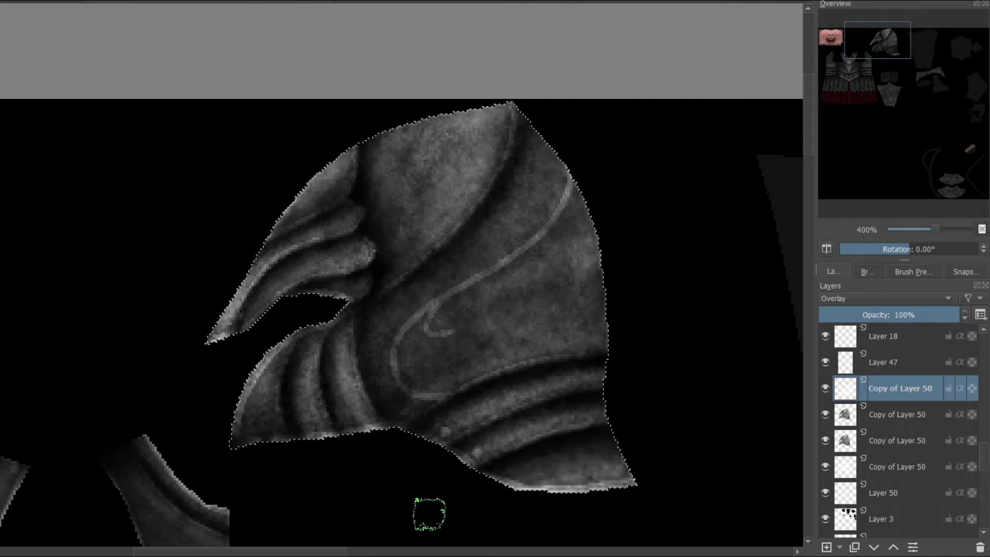
# Try a second duplicate of the helmet shading layer at 100% opacity, comparing it against the first duplicate
pyautogui.click(825, 414)
pyautogui.click(825, 414)
pyautogui.click(865, 416)
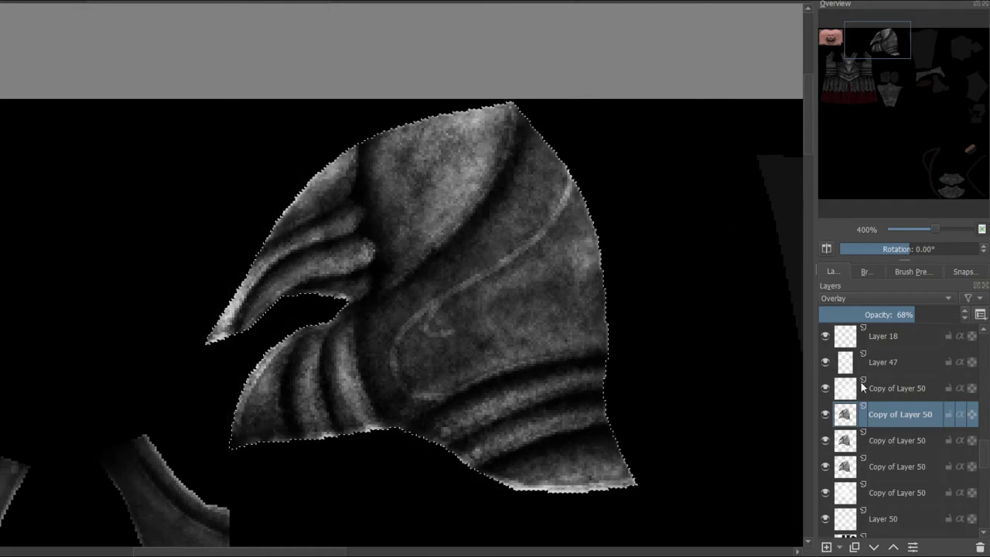
pyautogui.click(825, 440)
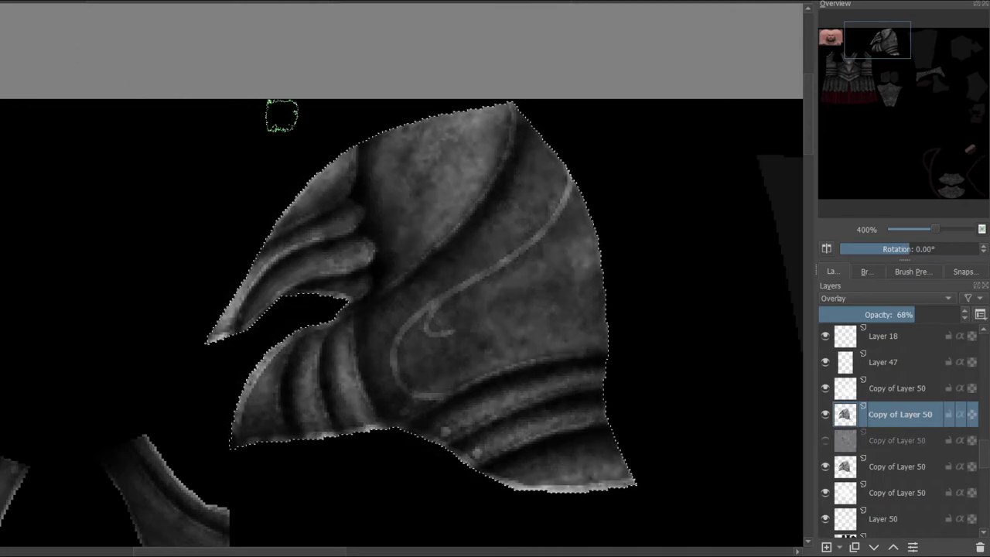
pyautogui.moveTo(911, 320); pyautogui.dragTo(979, 320)
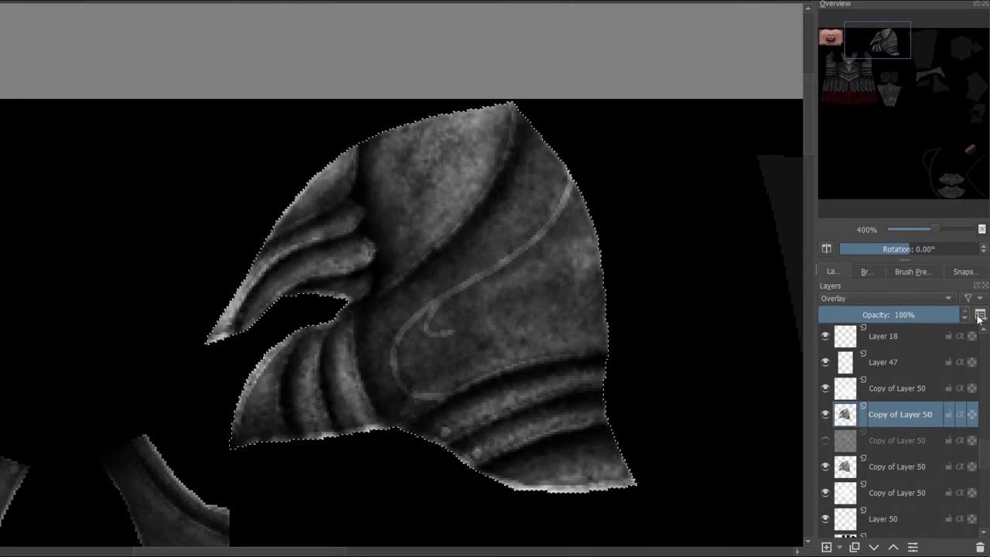
pyautogui.click(825, 414)
pyautogui.click(825, 440)
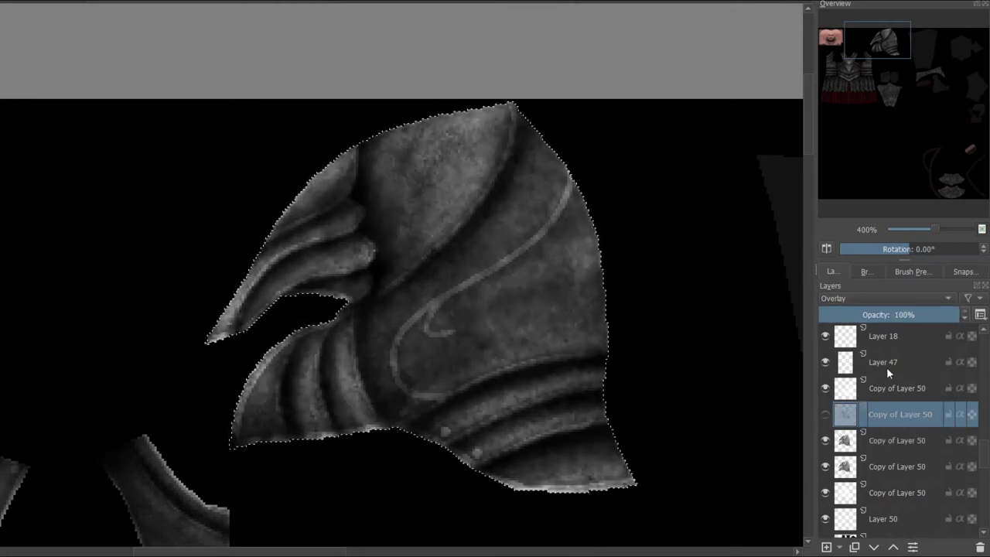
pyautogui.moveTo(934, 229)
pyautogui.mouseDown()
pyautogui.moveTo(926, 228)
pyautogui.moveTo(940, 228)
pyautogui.mouseUp()
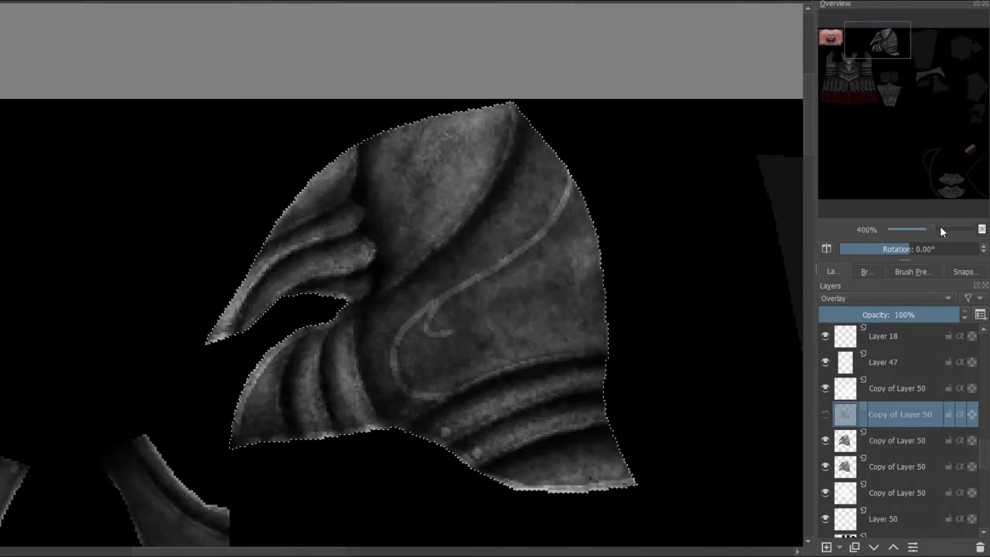
# Hide the duplicate and highlight layers, and sharpen the light plate edges on the base helmet shading layer
pyautogui.click(825, 440)
pyautogui.click(886, 462)
pyautogui.click(826, 388)
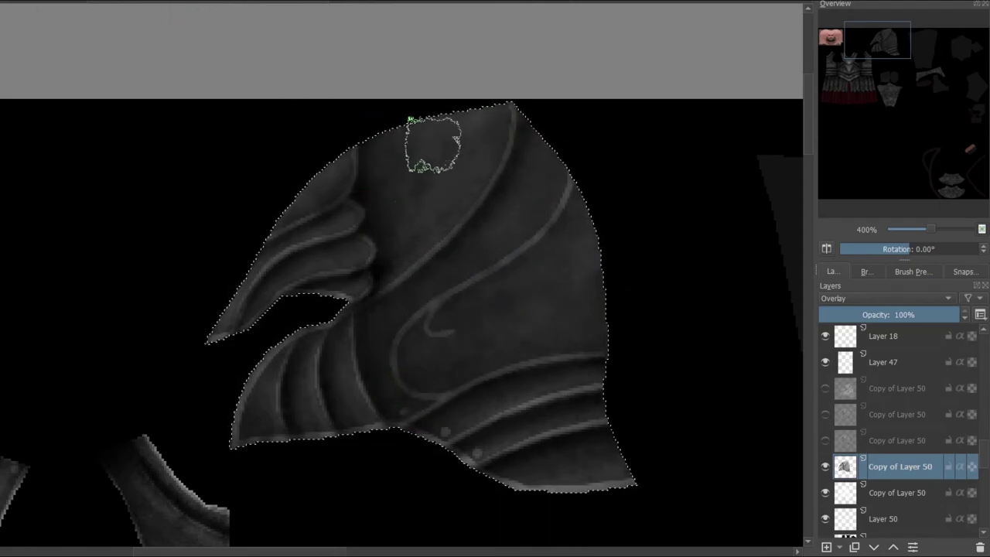
# Duplicate the reworked base shading layer, show the highlight layer again, and reduce the duplicate's opacity
pyautogui.click(855, 546)
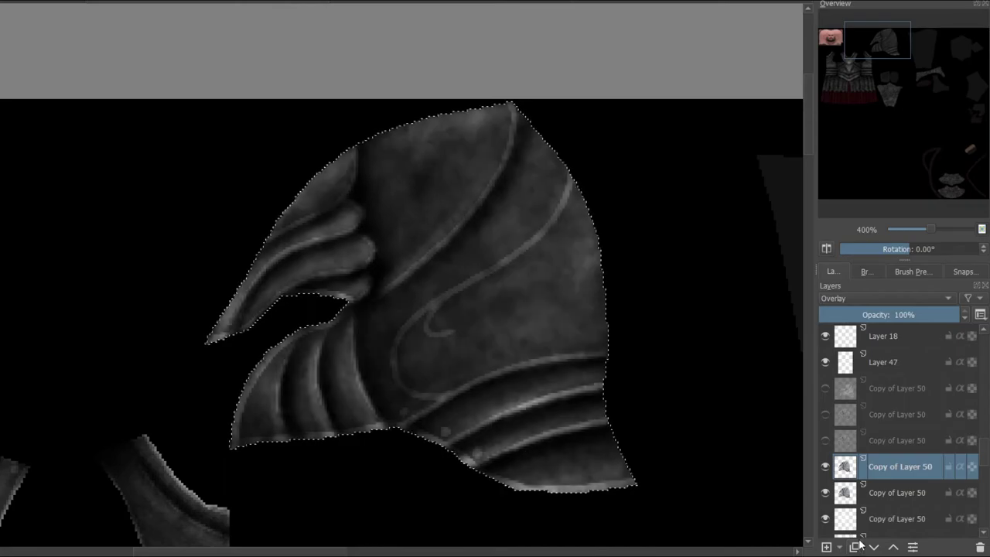
pyautogui.click(825, 389)
pyautogui.moveTo(925, 315); pyautogui.dragTo(914, 325)
# Compare the helmet with and without the textured highlight layer, and set that layer's opacity to 40%
pyautogui.click(887, 389)
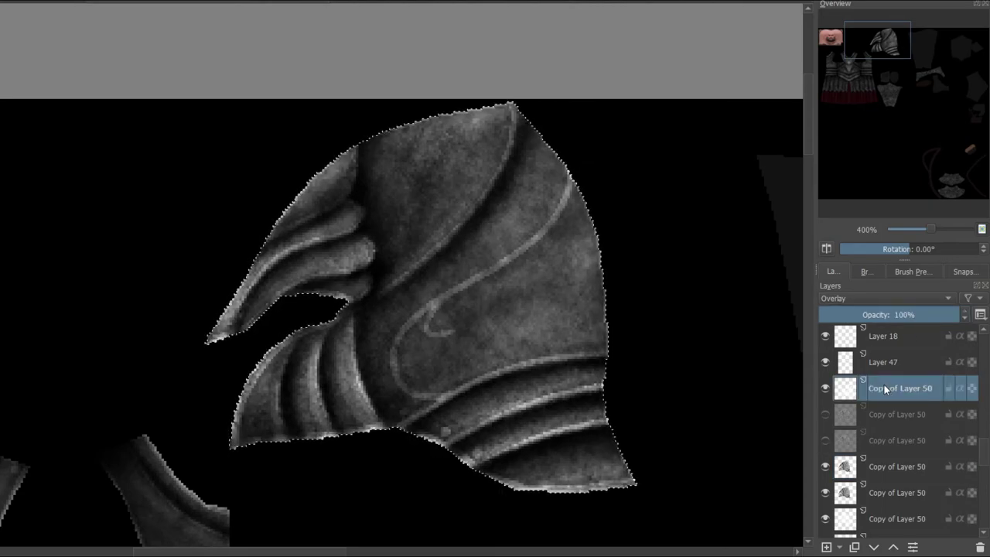
pyautogui.moveTo(932, 228); pyautogui.dragTo(935, 228)
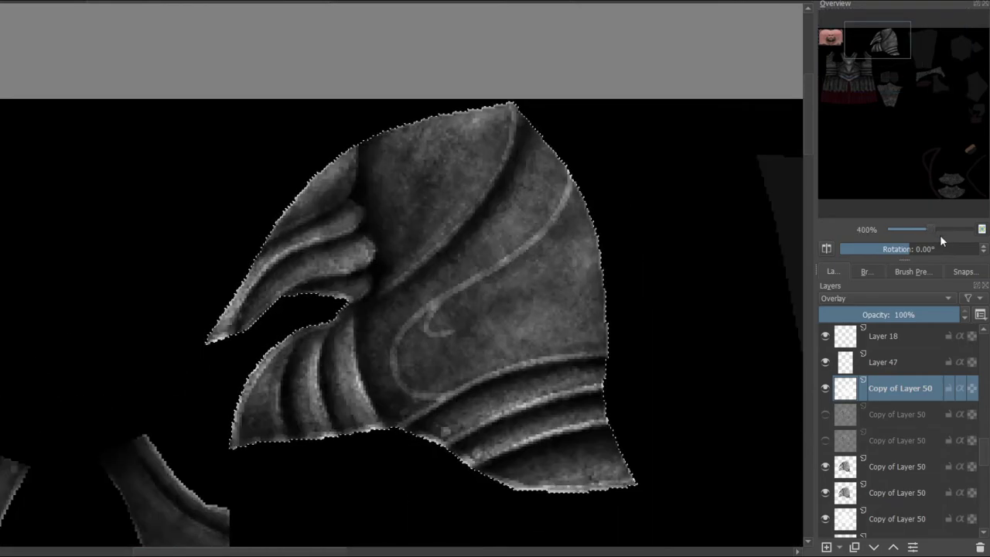
pyautogui.click(824, 389)
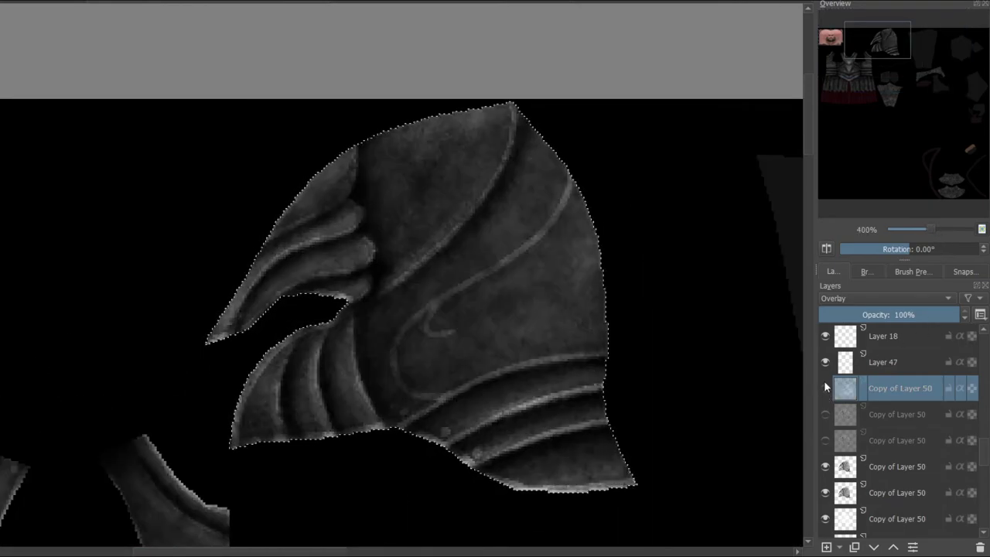
pyautogui.click(824, 388)
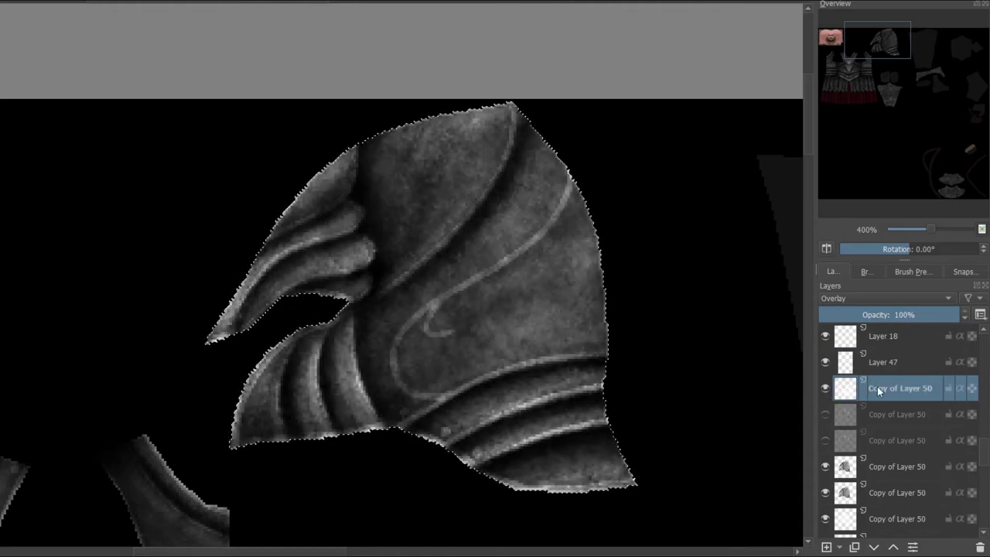
pyautogui.click(909, 315)
pyautogui.moveTo(909, 320); pyautogui.dragTo(878, 320)
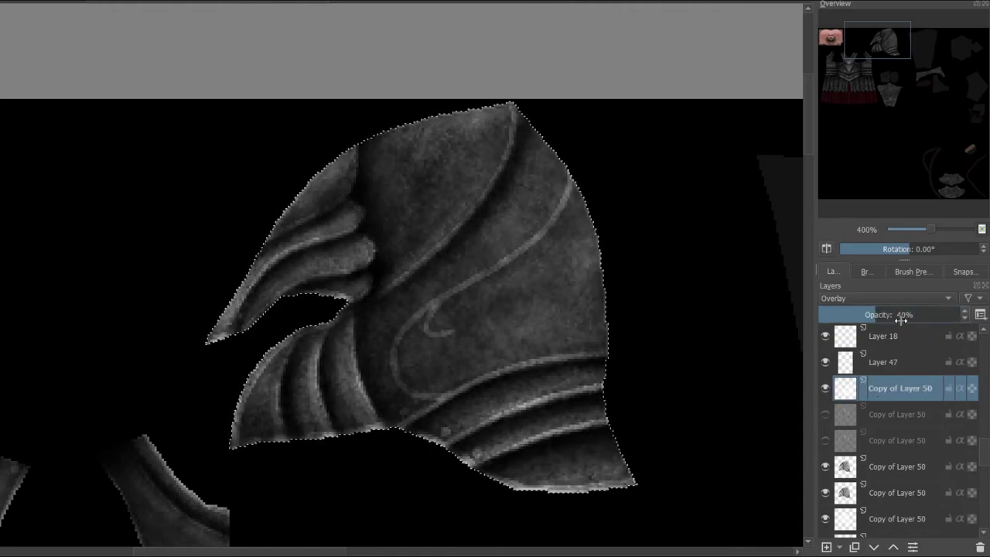
# Switch to MilkShape 3D and examine the textured helmet and armour on the character from the front, sides and above
pyautogui.moveTo(930, 229)
pyautogui.mouseDown()
pyautogui.moveTo(916, 230)
pyautogui.moveTo(934, 229)
pyautogui.mouseUp()
pyautogui.moveTo(873, 37); pyautogui.dragTo(878, 42)
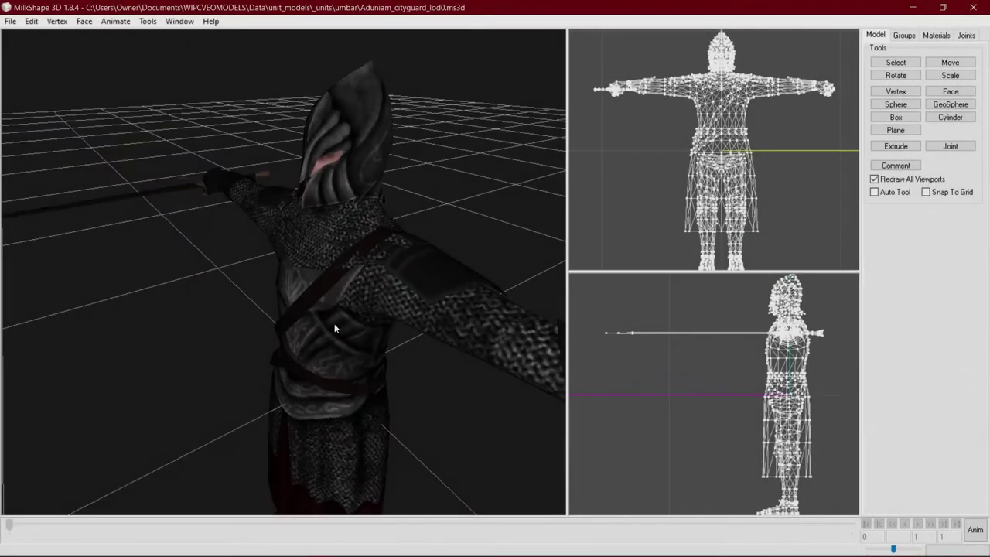
pyautogui.moveTo(335, 327); pyautogui.dragTo(433, 323)
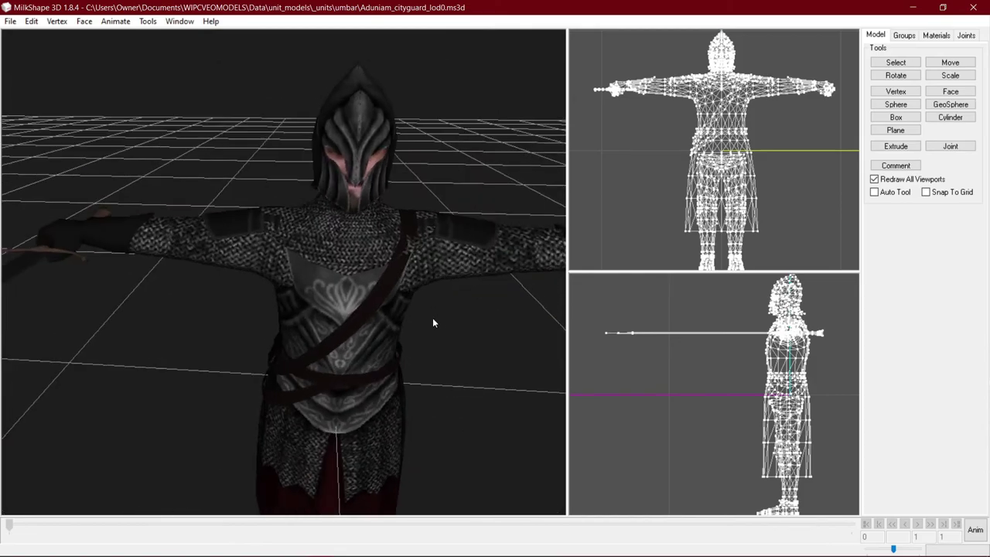
pyautogui.moveTo(353, 310); pyautogui.dragTo(408, 149)
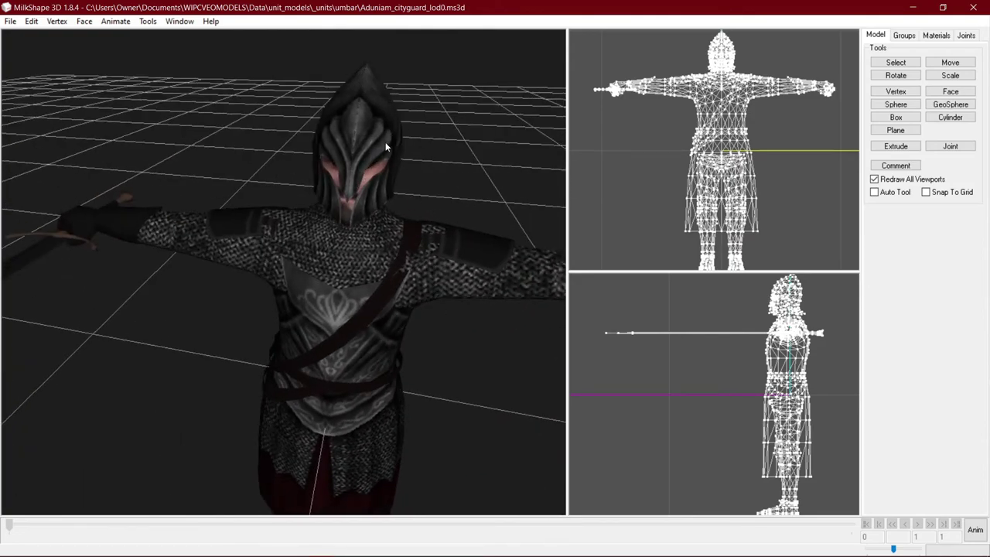
pyautogui.moveTo(385, 143); pyautogui.dragTo(405, 212)
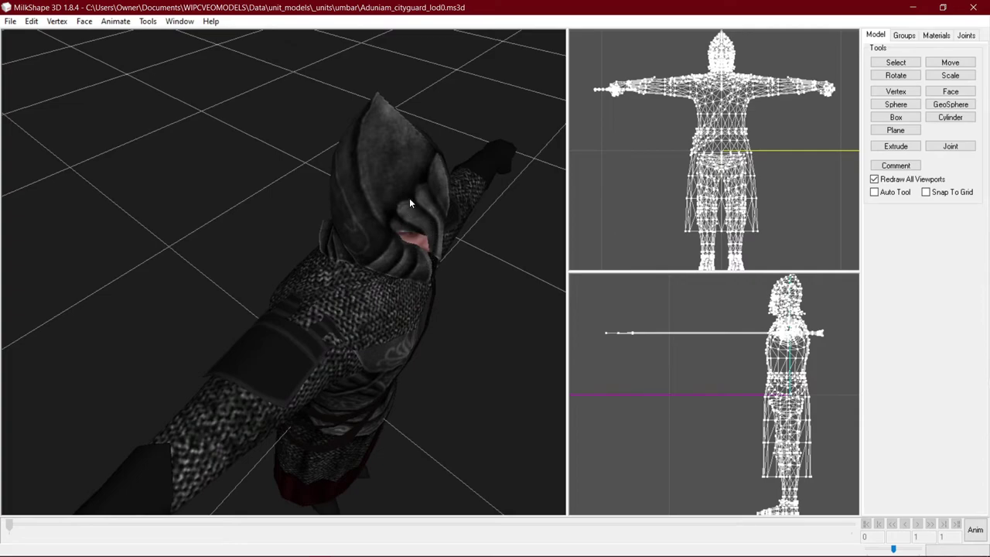
pyautogui.moveTo(387, 201); pyautogui.dragTo(430, 204)
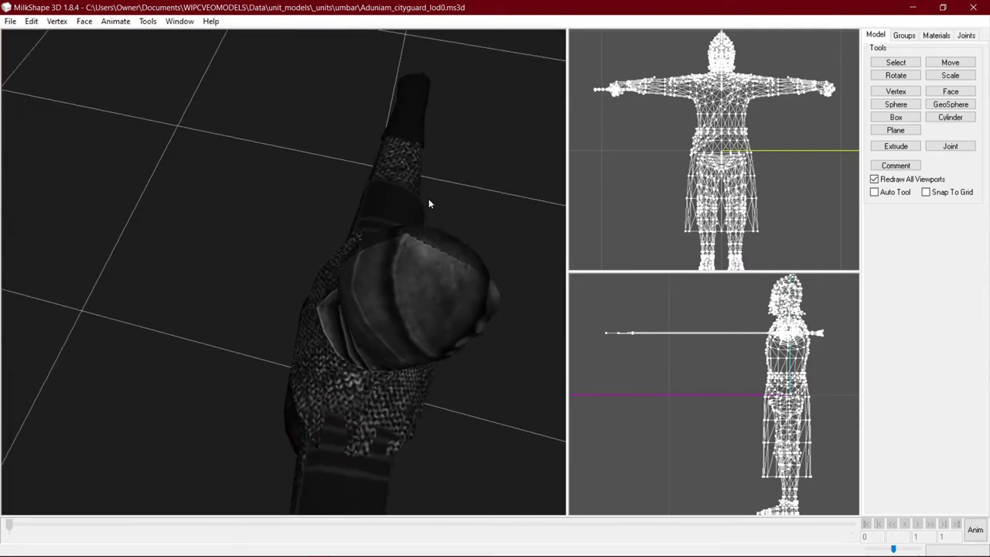
pyautogui.moveTo(445, 281); pyautogui.dragTo(463, 272)
pyautogui.keyDown('shift'); pyautogui.moveTo(340, 360); pyautogui.dragTo(443, 293); pyautogui.keyUp('shift')
pyautogui.click(419, 247)
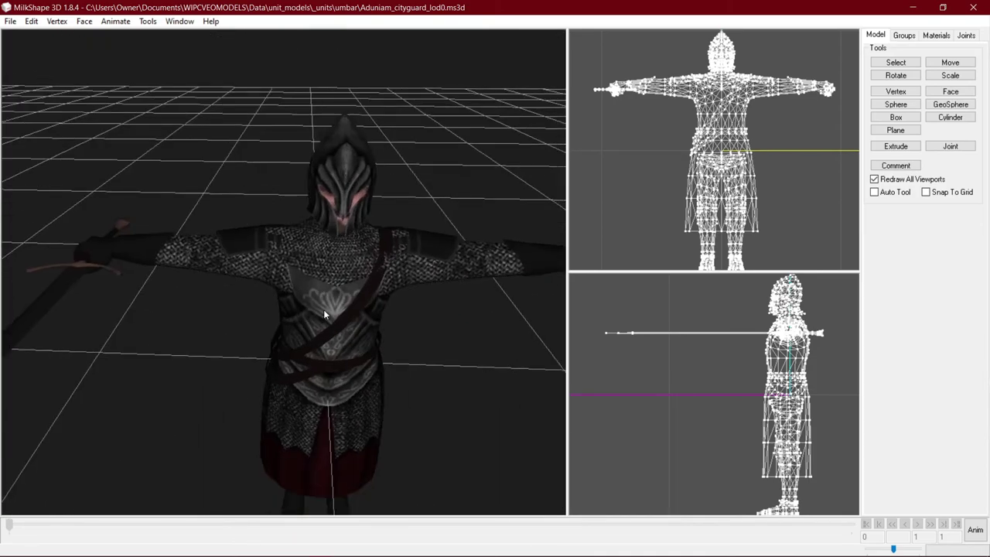
pyautogui.moveTo(325, 315)
pyautogui.mouseDown()
pyautogui.moveTo(420, 272)
pyautogui.moveTo(471, 299)
pyautogui.moveTo(429, 294)
pyautogui.moveTo(340, 234)
pyautogui.moveTo(281, 257)
pyautogui.moveTo(407, 197)
pyautogui.moveTo(382, 219)
pyautogui.moveTo(404, 265)
pyautogui.moveTo(413, 389)
pyautogui.moveTo(413, 371)
pyautogui.moveTo(279, 304)
pyautogui.moveTo(337, 301)
pyautogui.mouseUp()
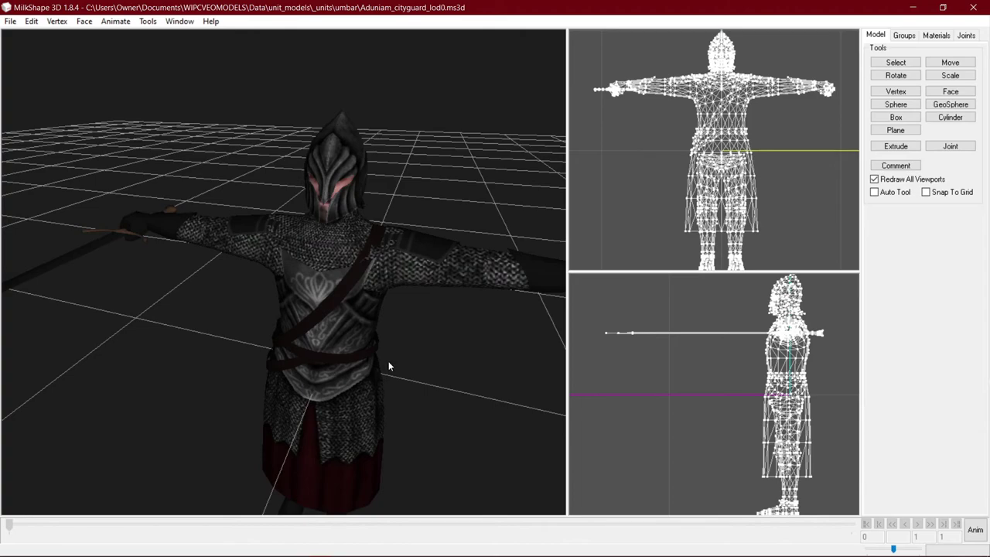
pyautogui.moveTo(322, 286); pyautogui.dragTo(288, 323)
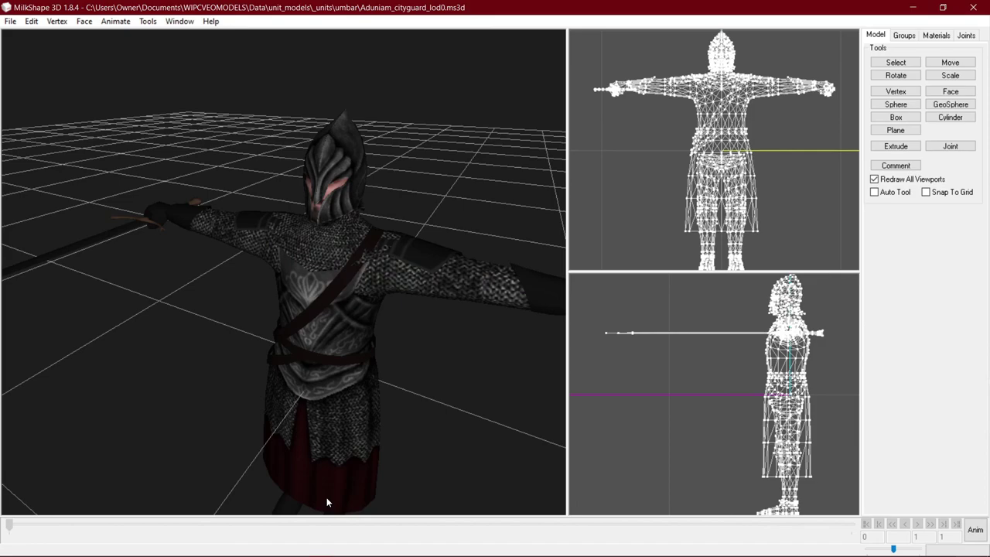
pyautogui.moveTo(326, 503); pyautogui.dragTo(270, 473)
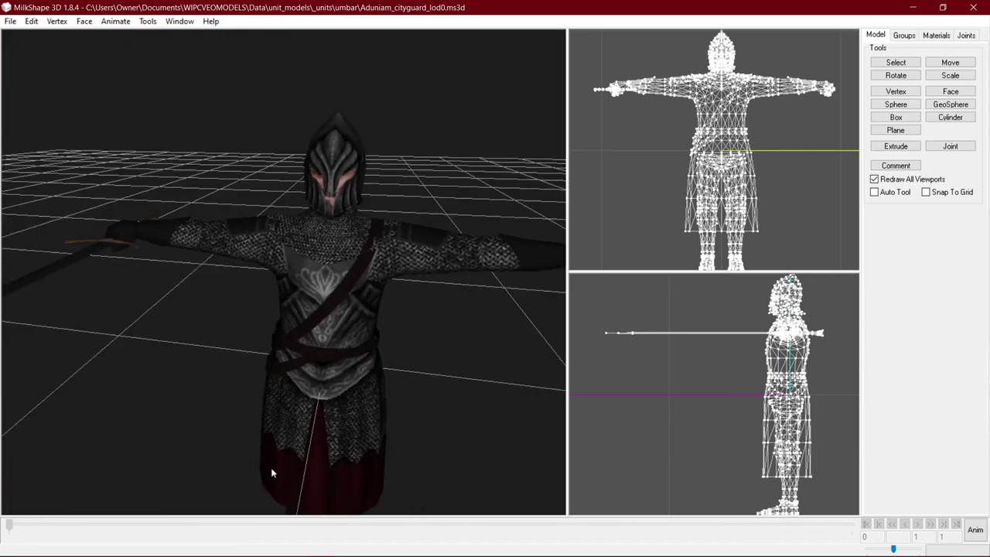